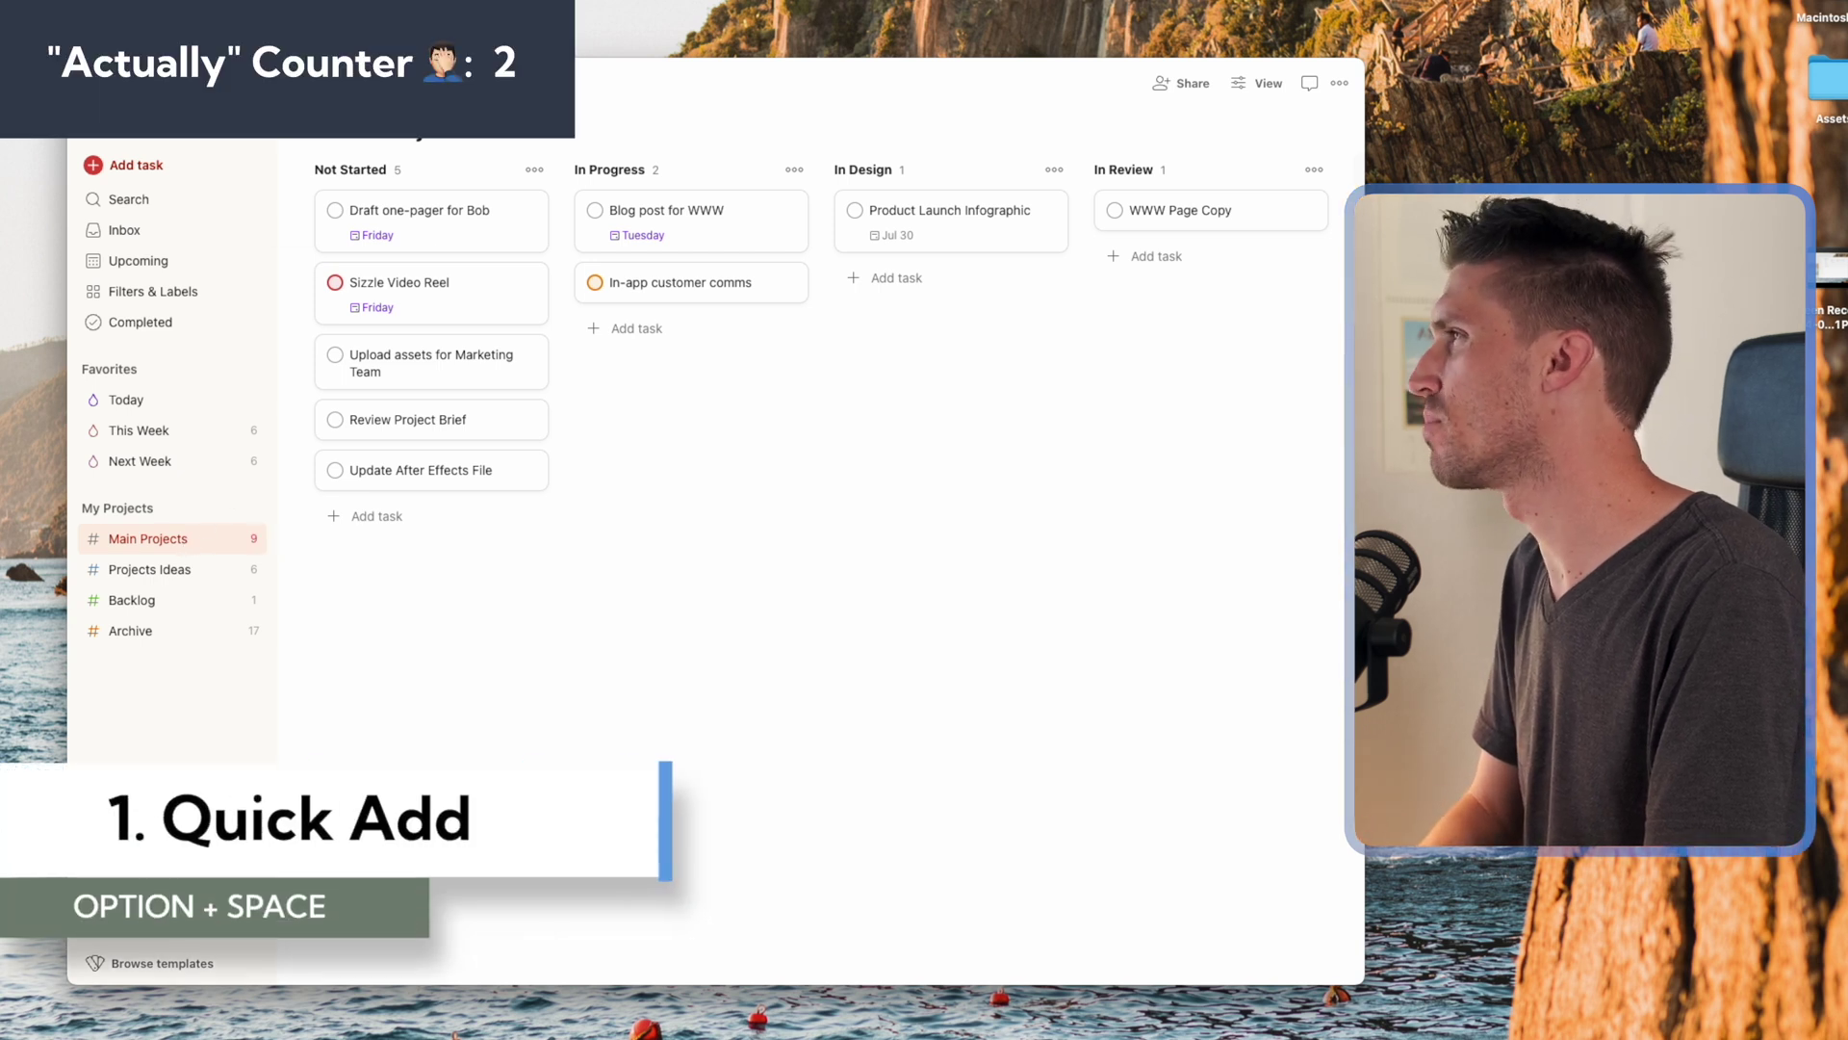
Step: Minimize the Todoist Main Projects window so the desktop shows
{"action": "left_click", "coordinate": [111, 84]}
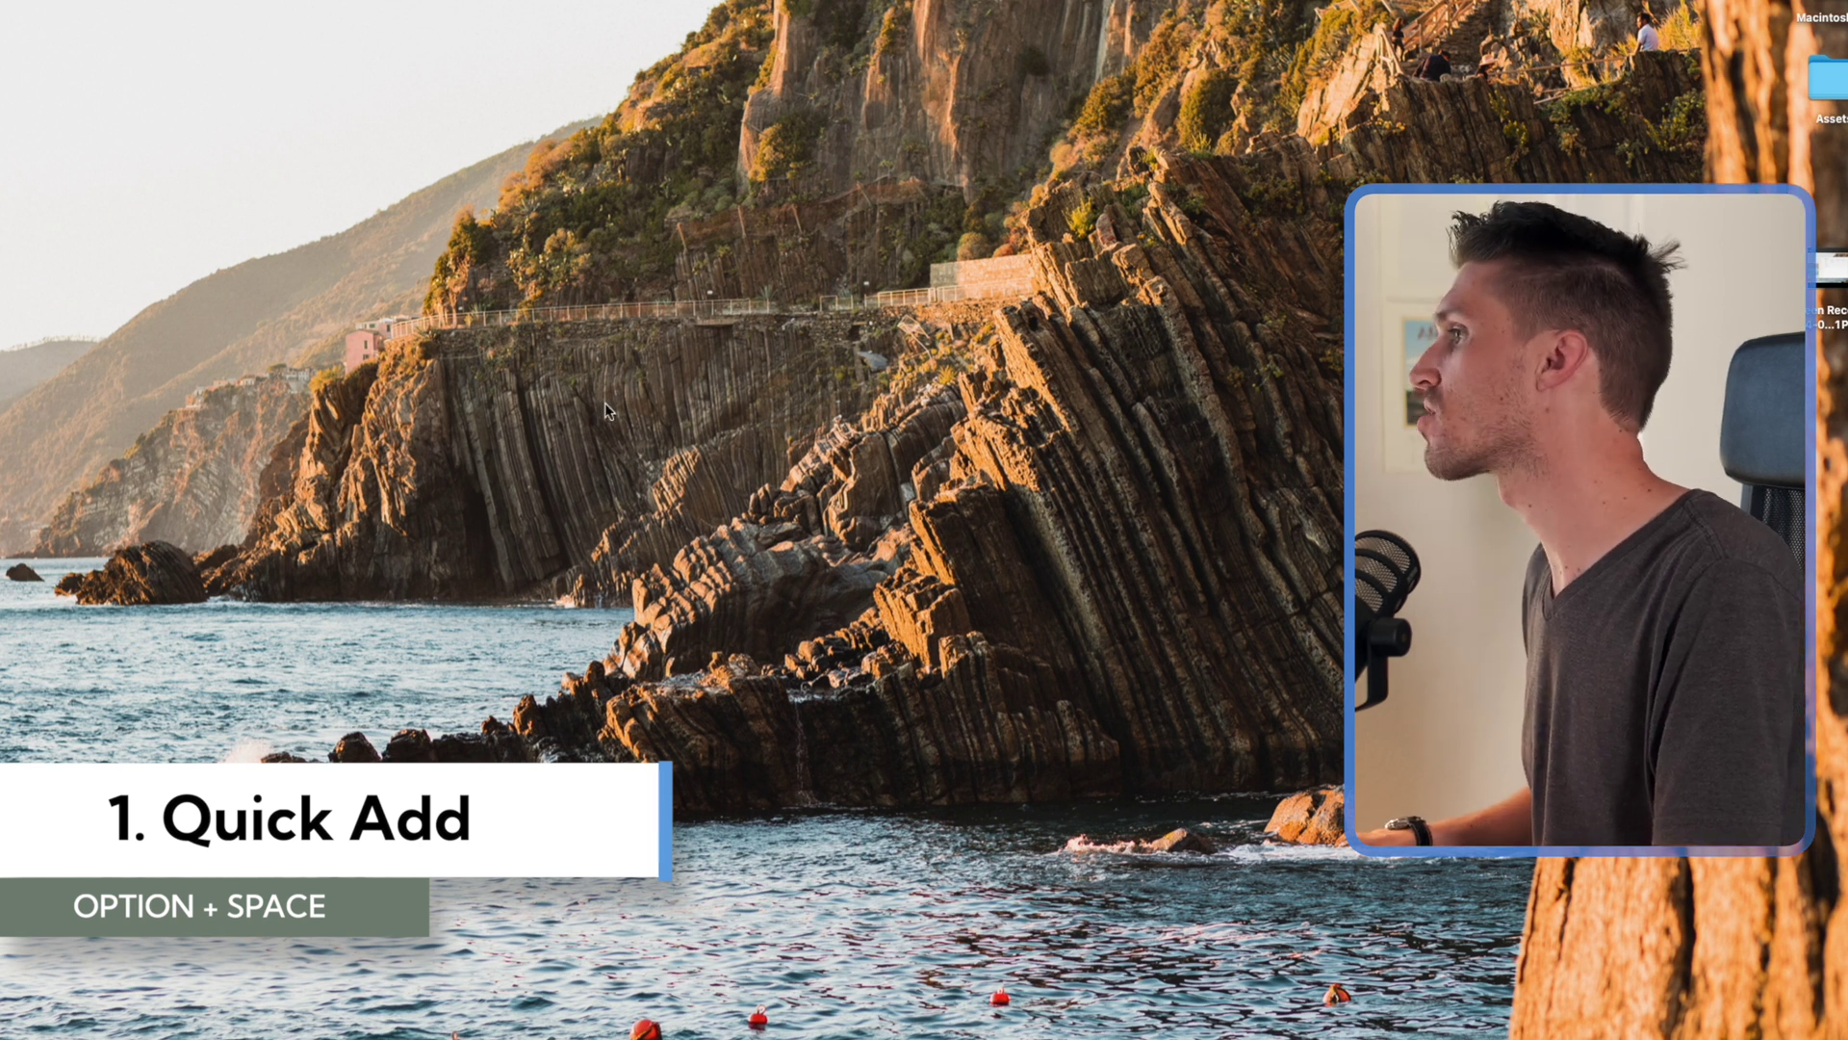
Step: Quick-add 'Send report to bob' to Main Projects with priority p1, due July 30
{"action": "key", "text": "alt+space"}
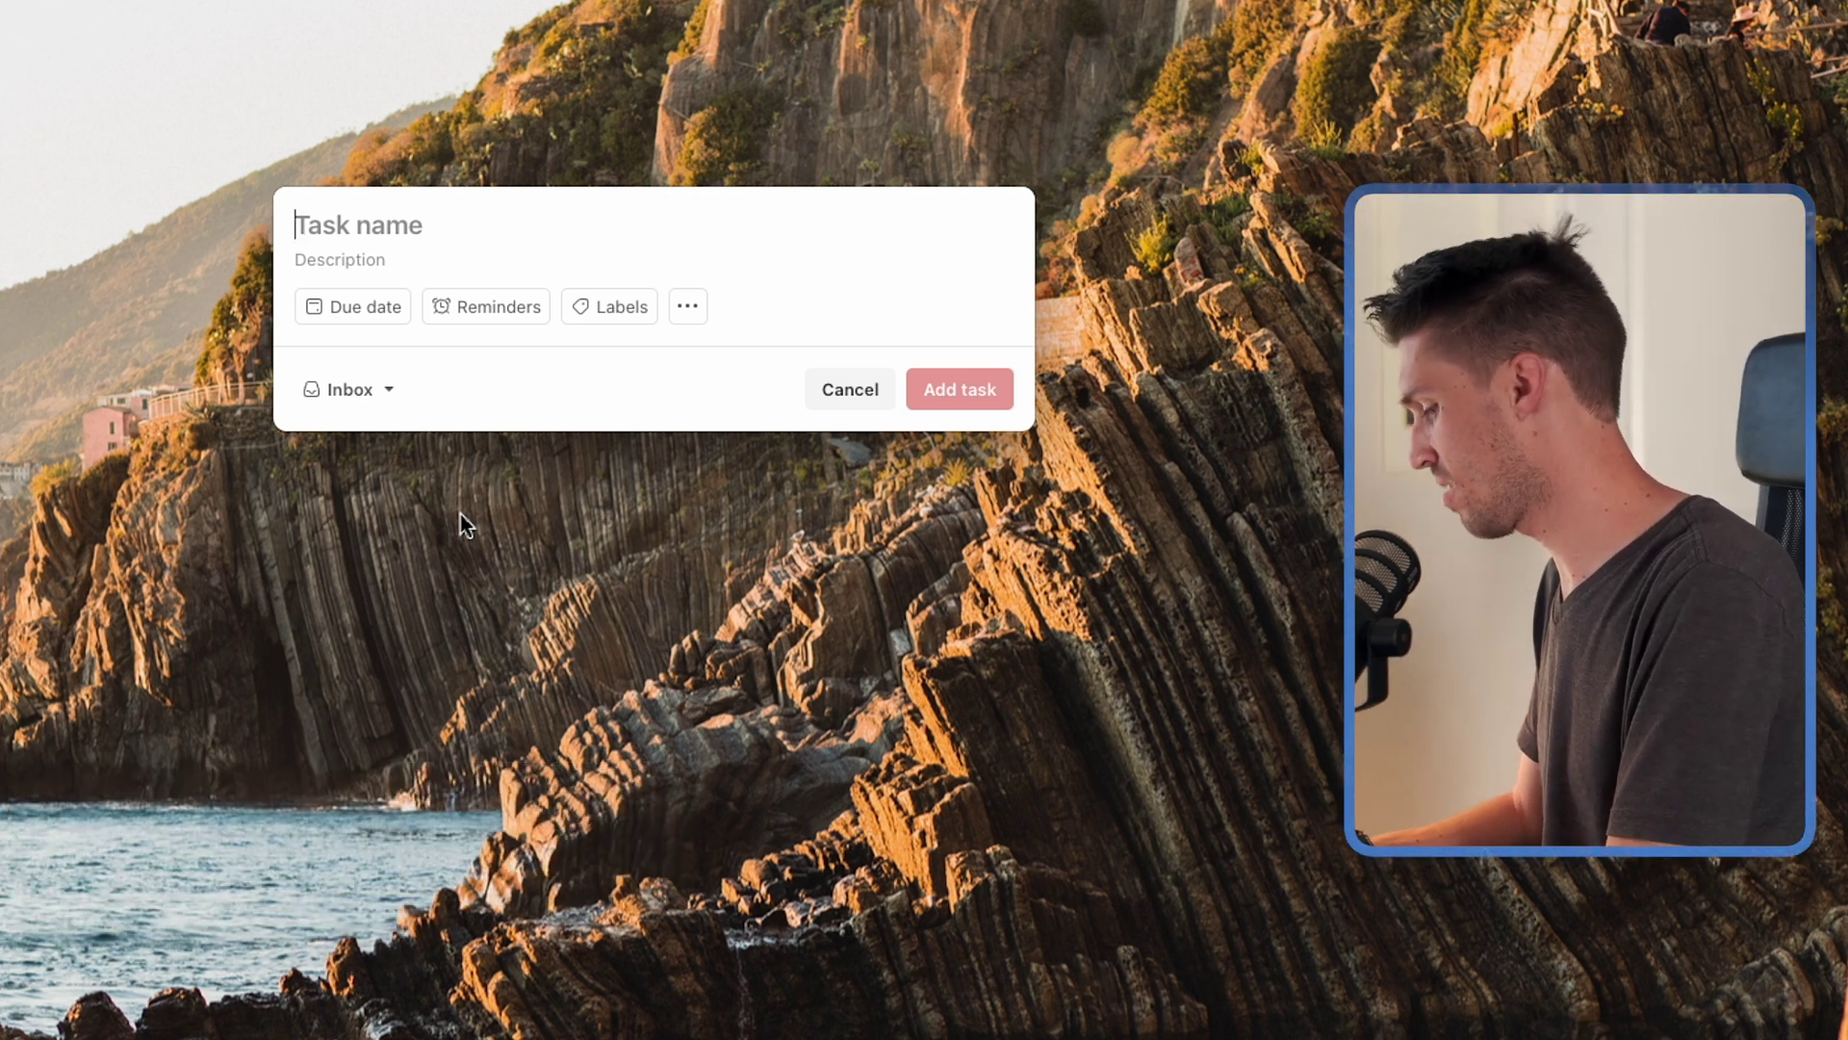
{"action": "type", "text": "Send report to bob"}
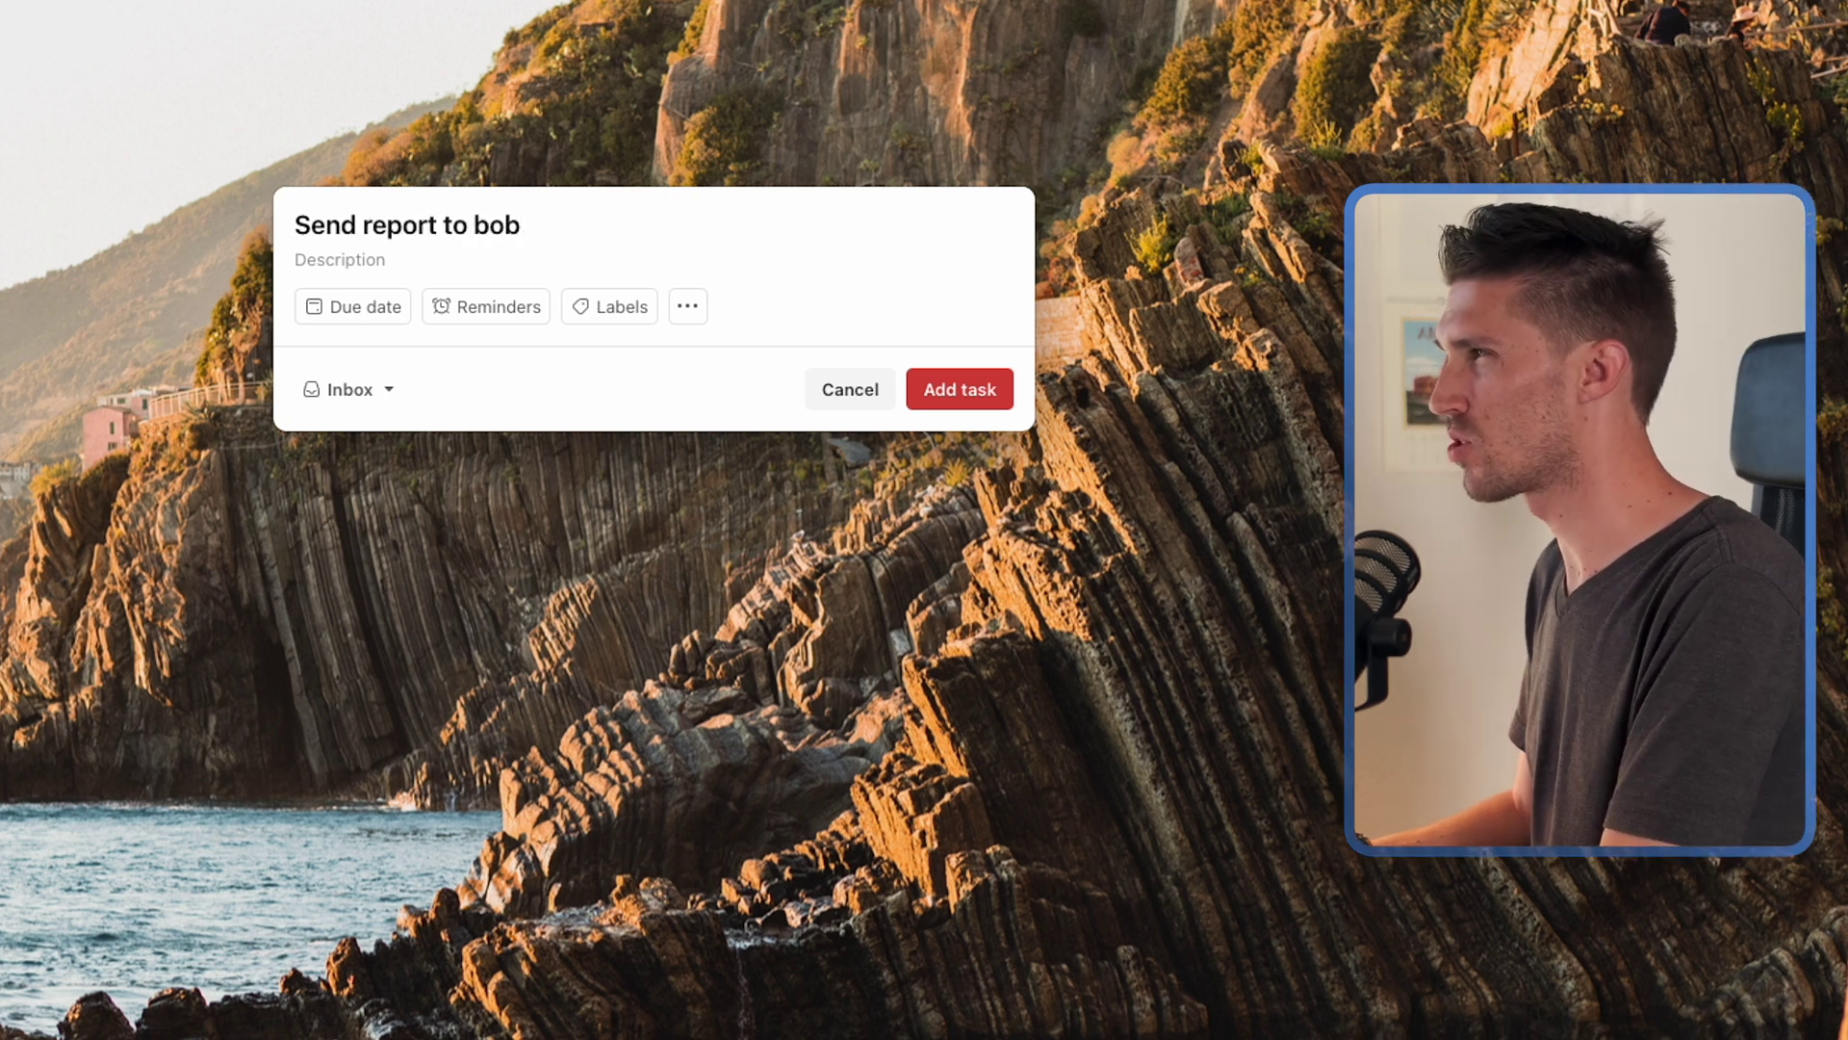
{"action": "type", "text": "#main"}
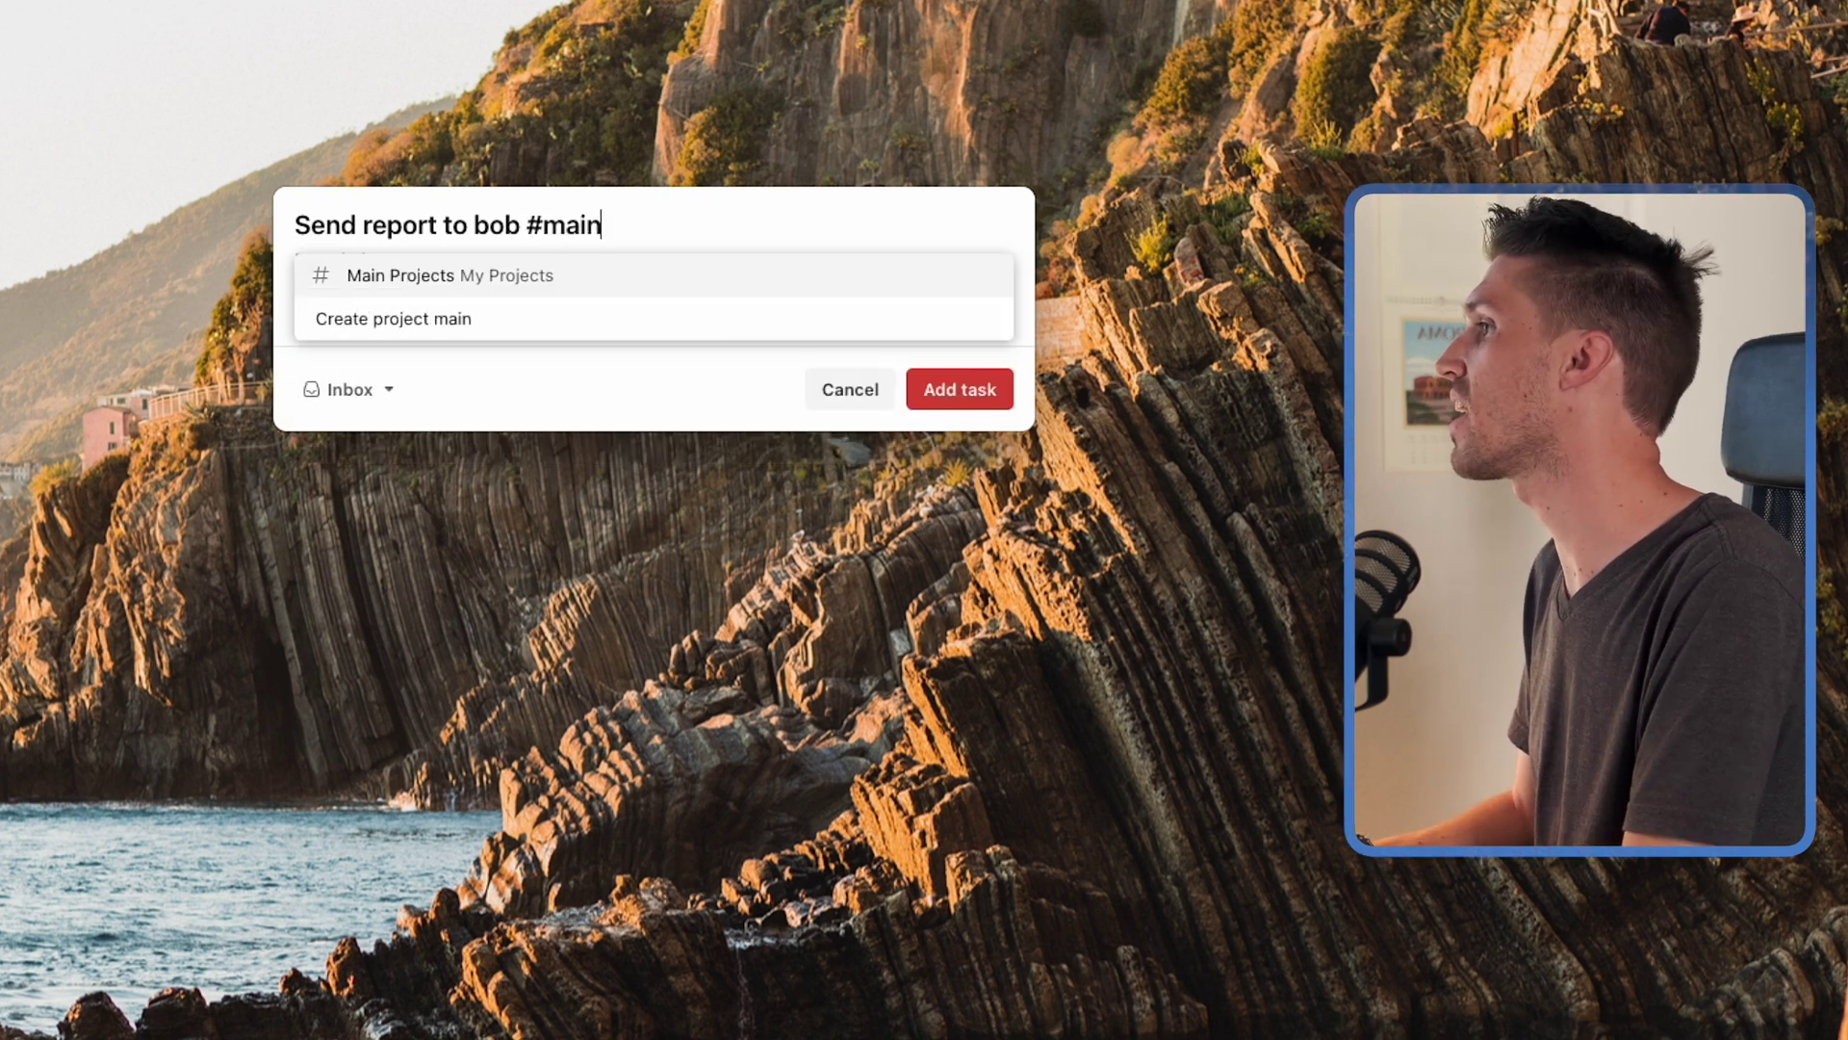
{"action": "key", "text": "Return"}
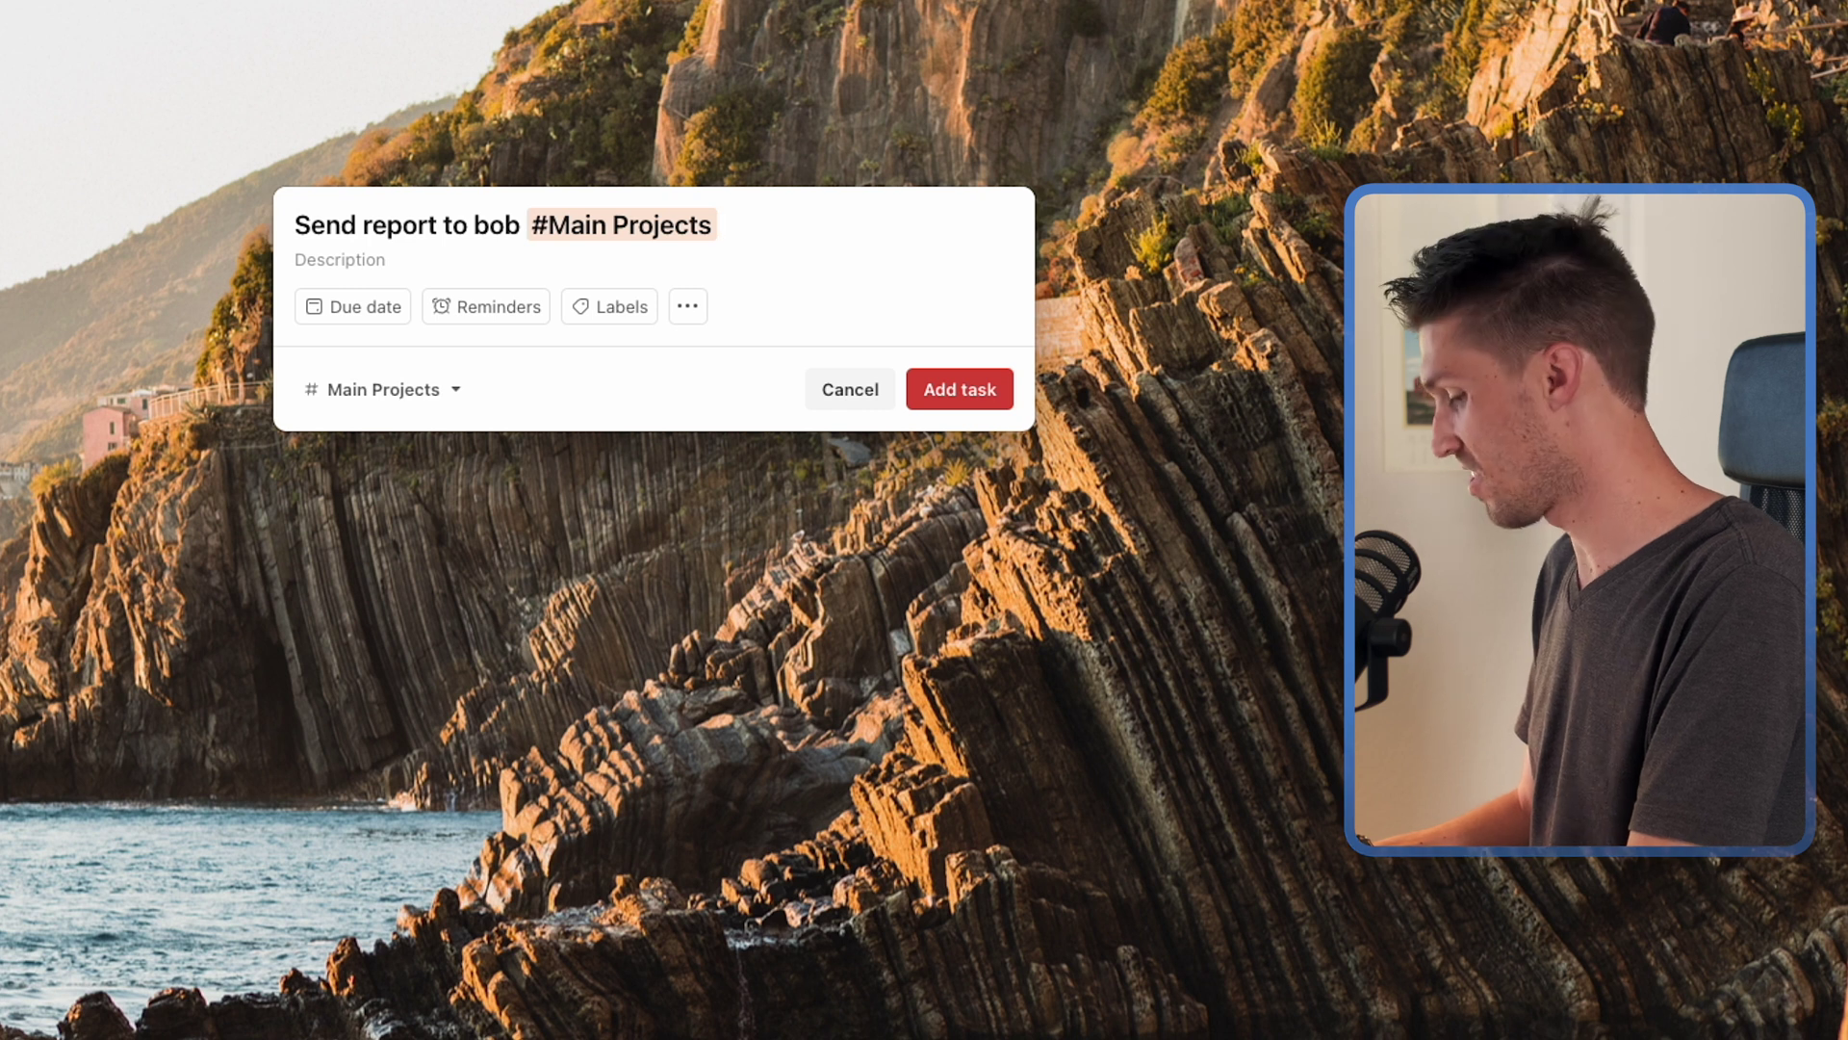
{"action": "type", "text": "p"}
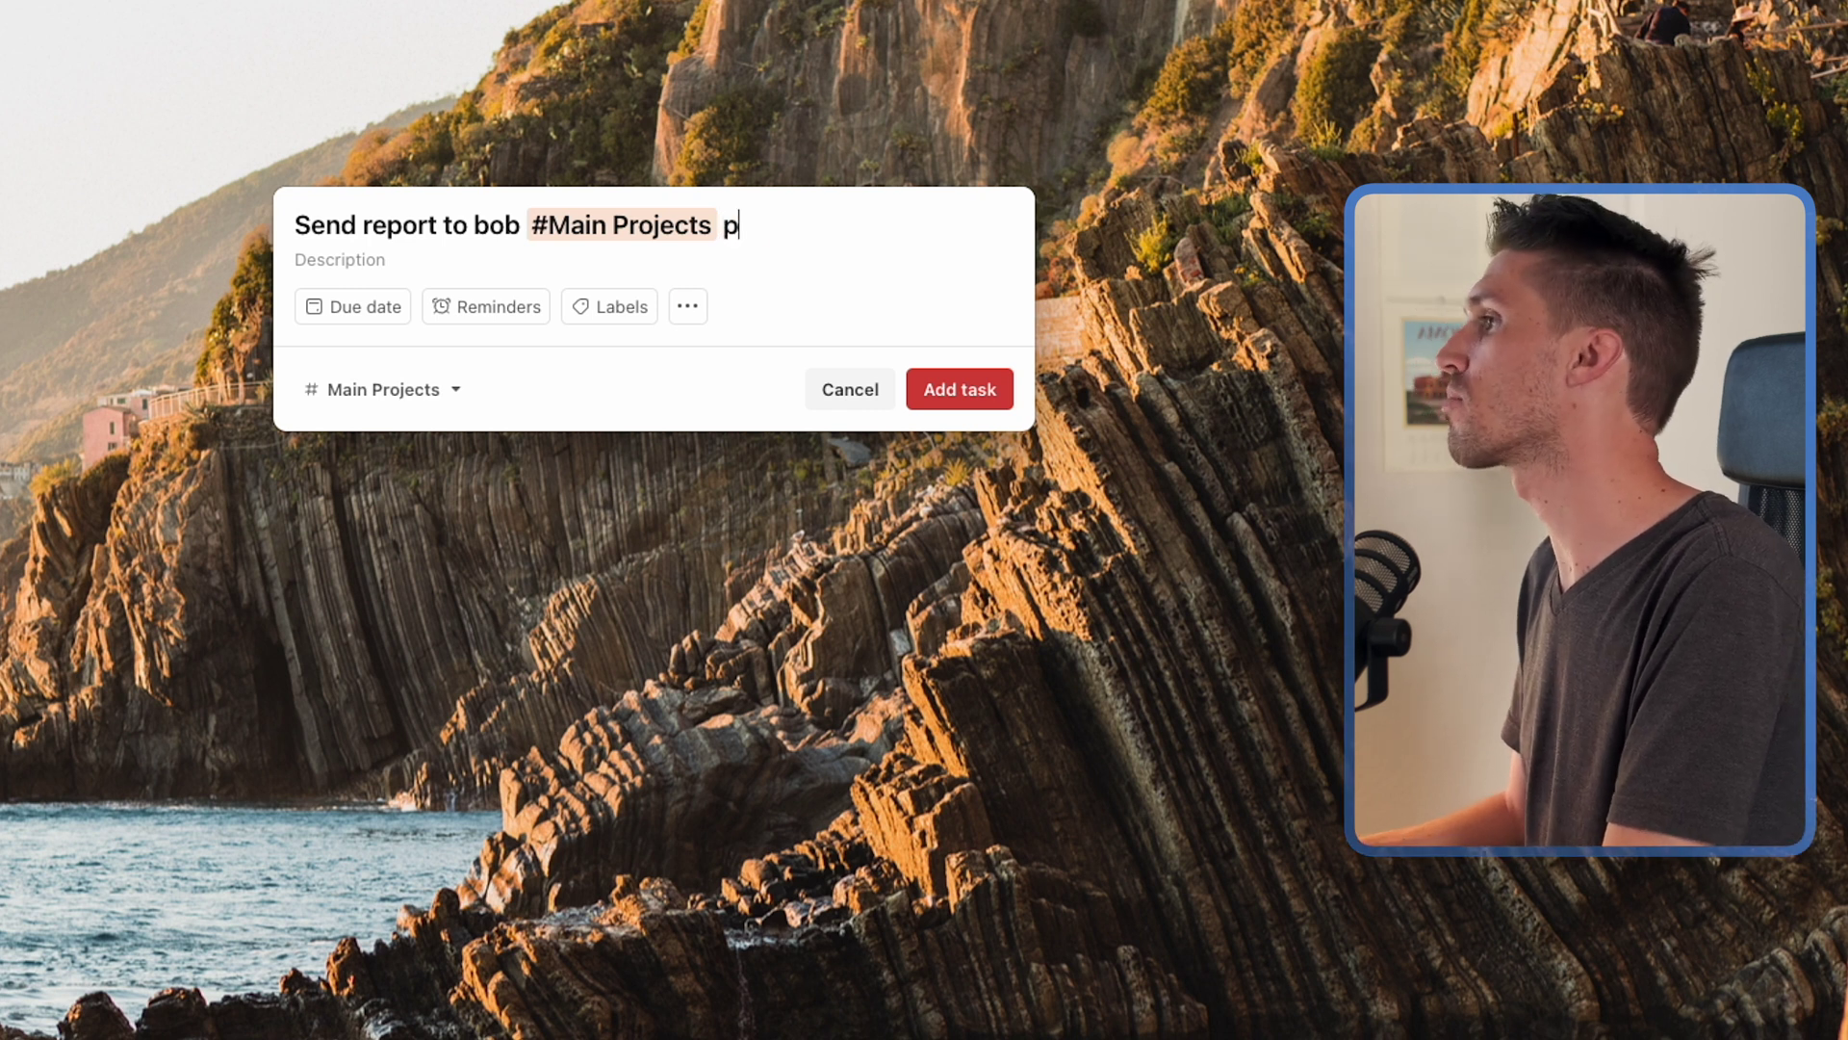
{"action": "type", "text": "1"}
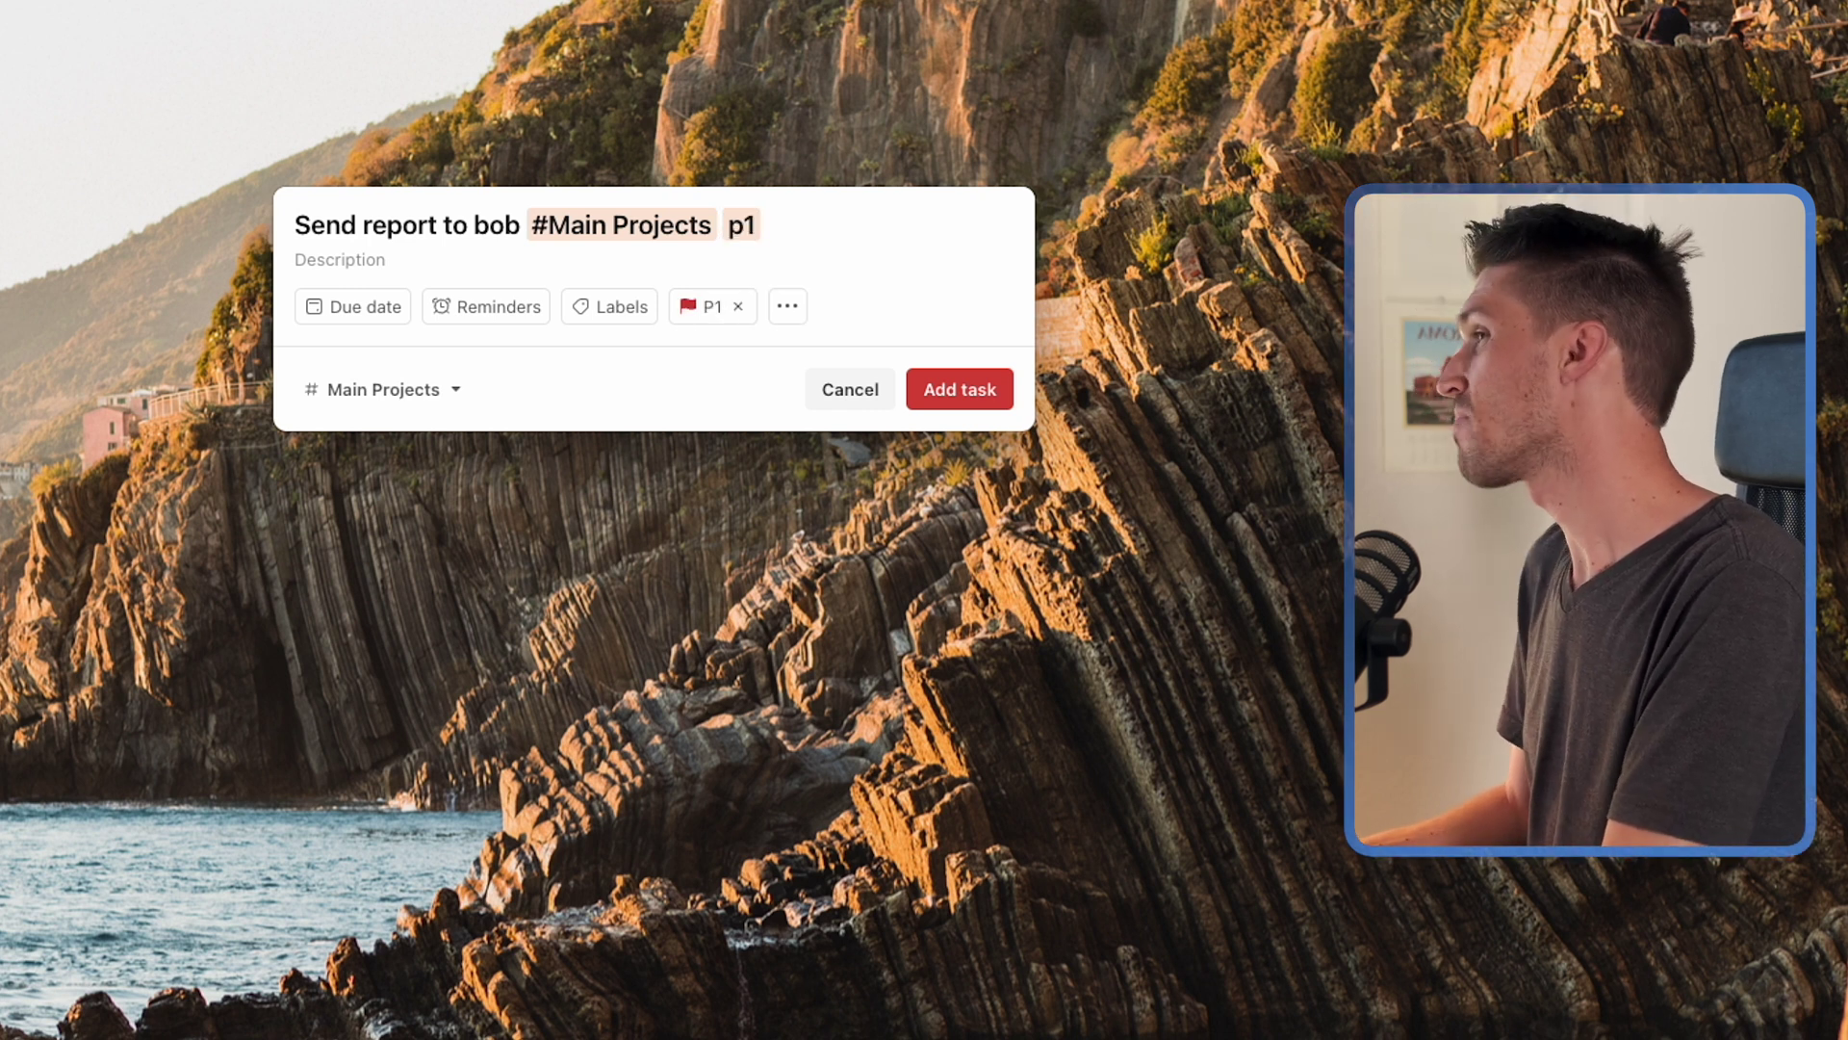
{"action": "type", "text": " july 30"}
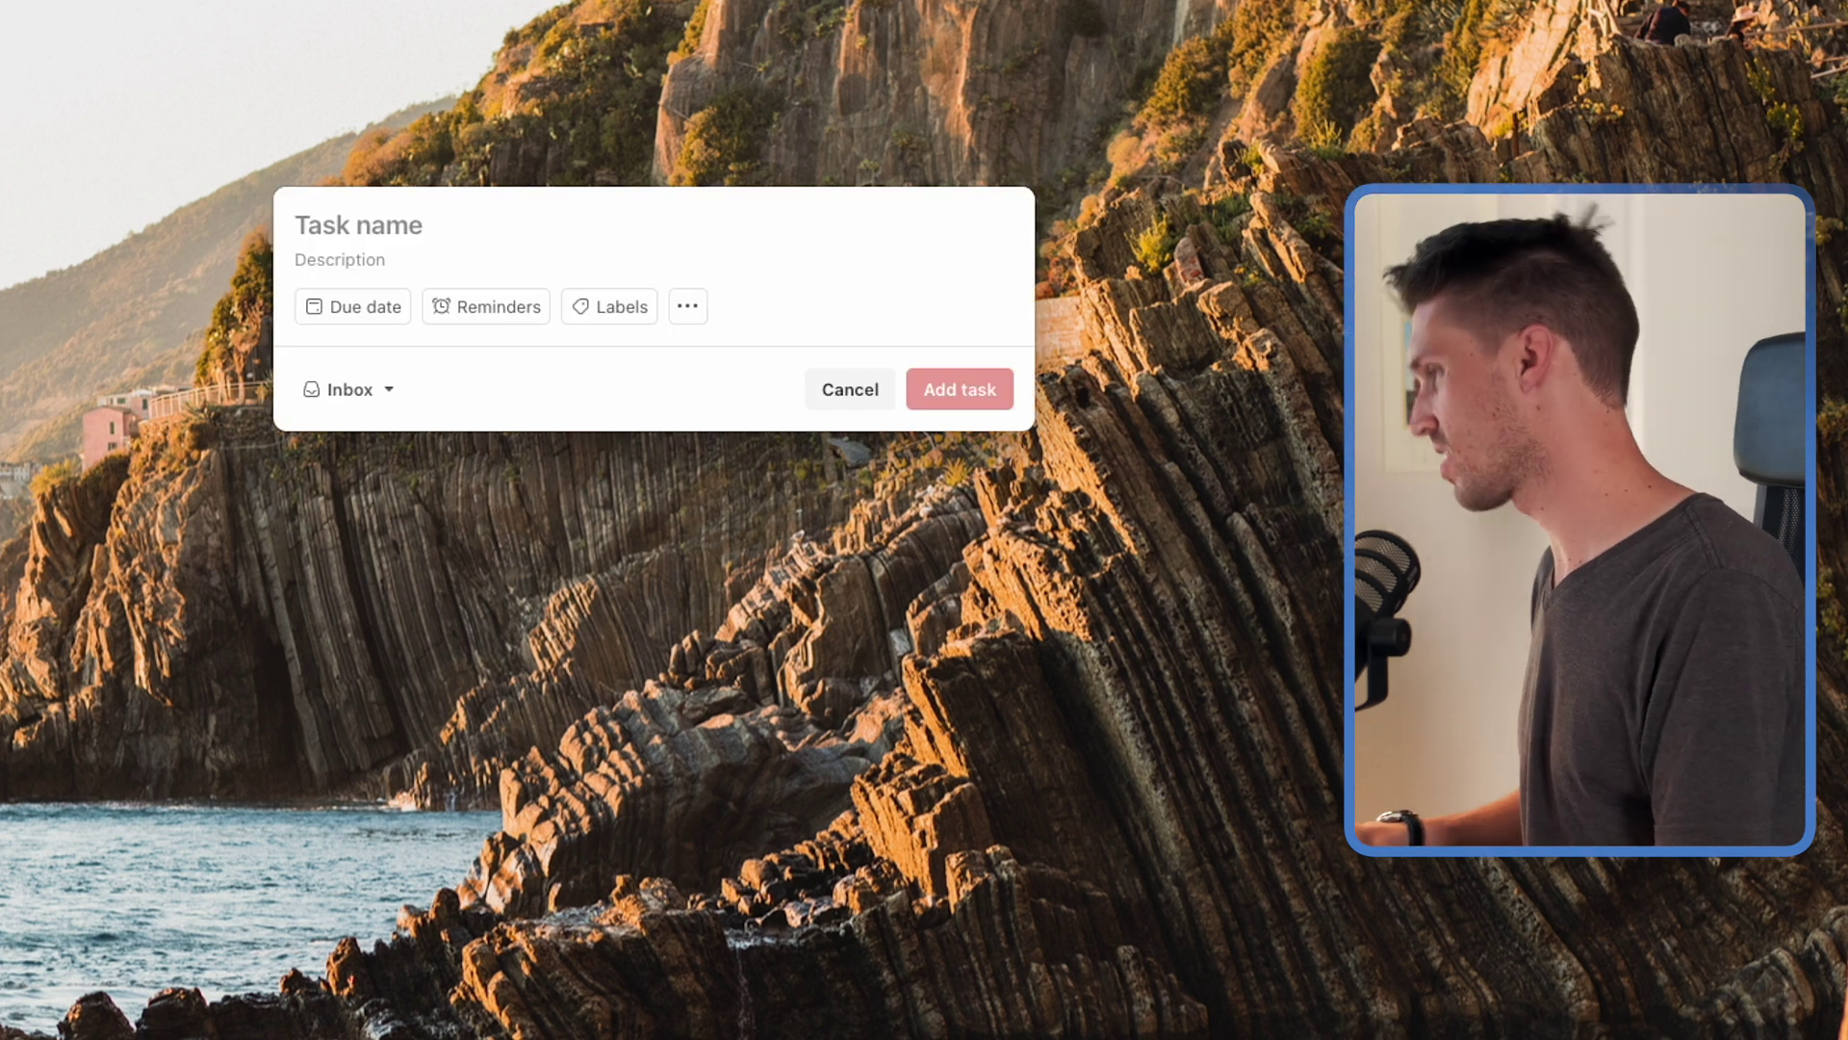
Step: Enter 'Submit time sheet on friday at 4p' as a new quick-add task
{"action": "type", "text": "Subm"}
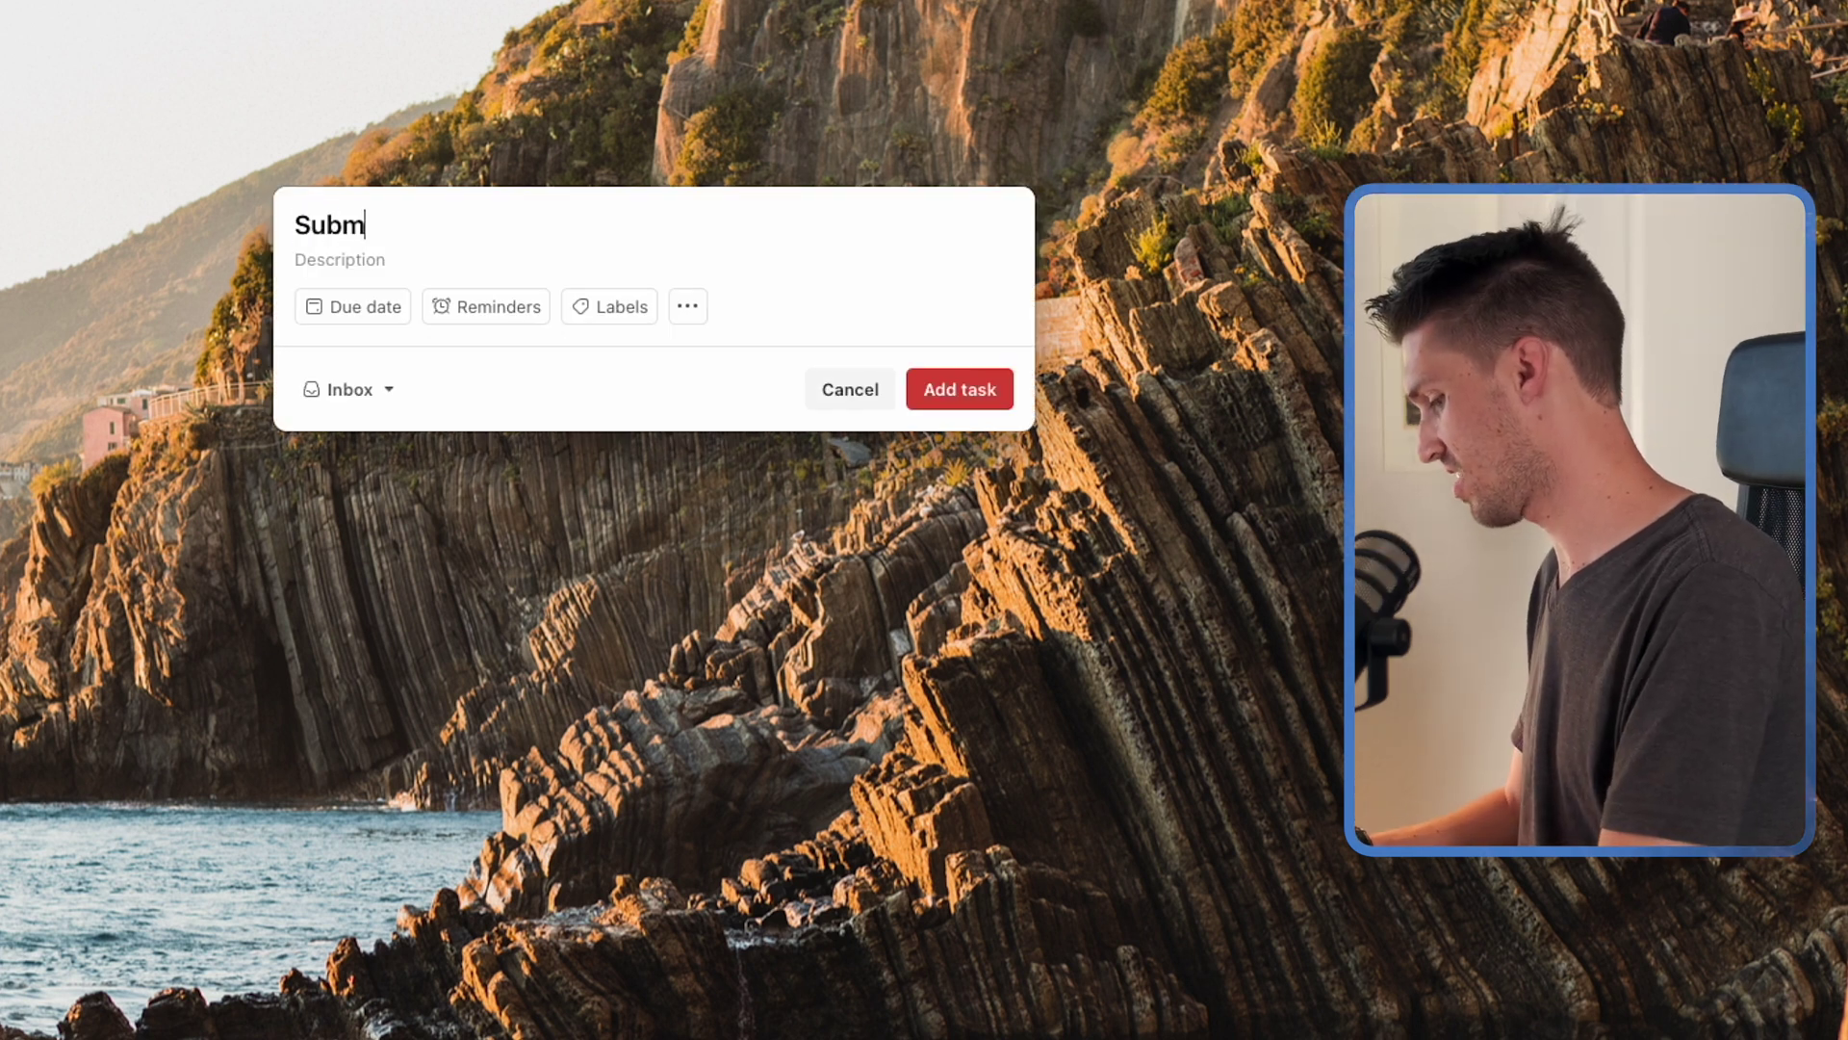
{"action": "type", "text": "it time sheet"}
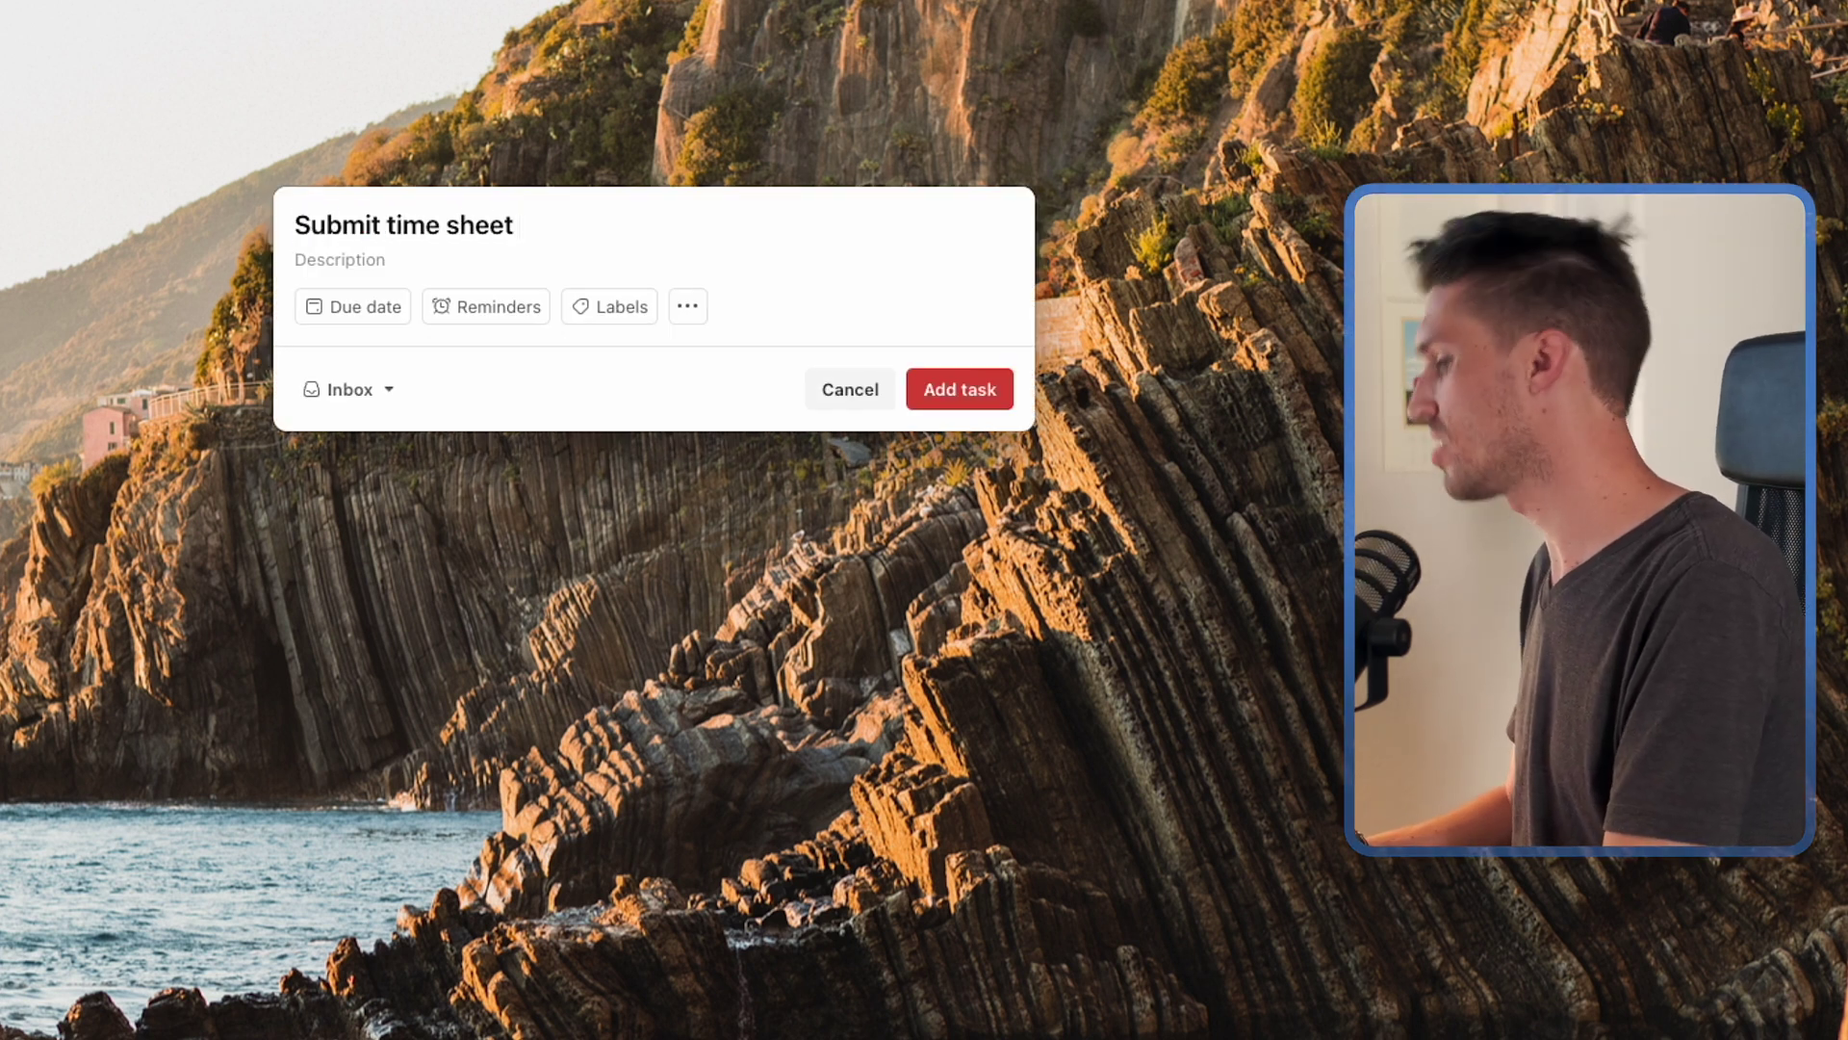
{"action": "type", "text": " on friday at 4p"}
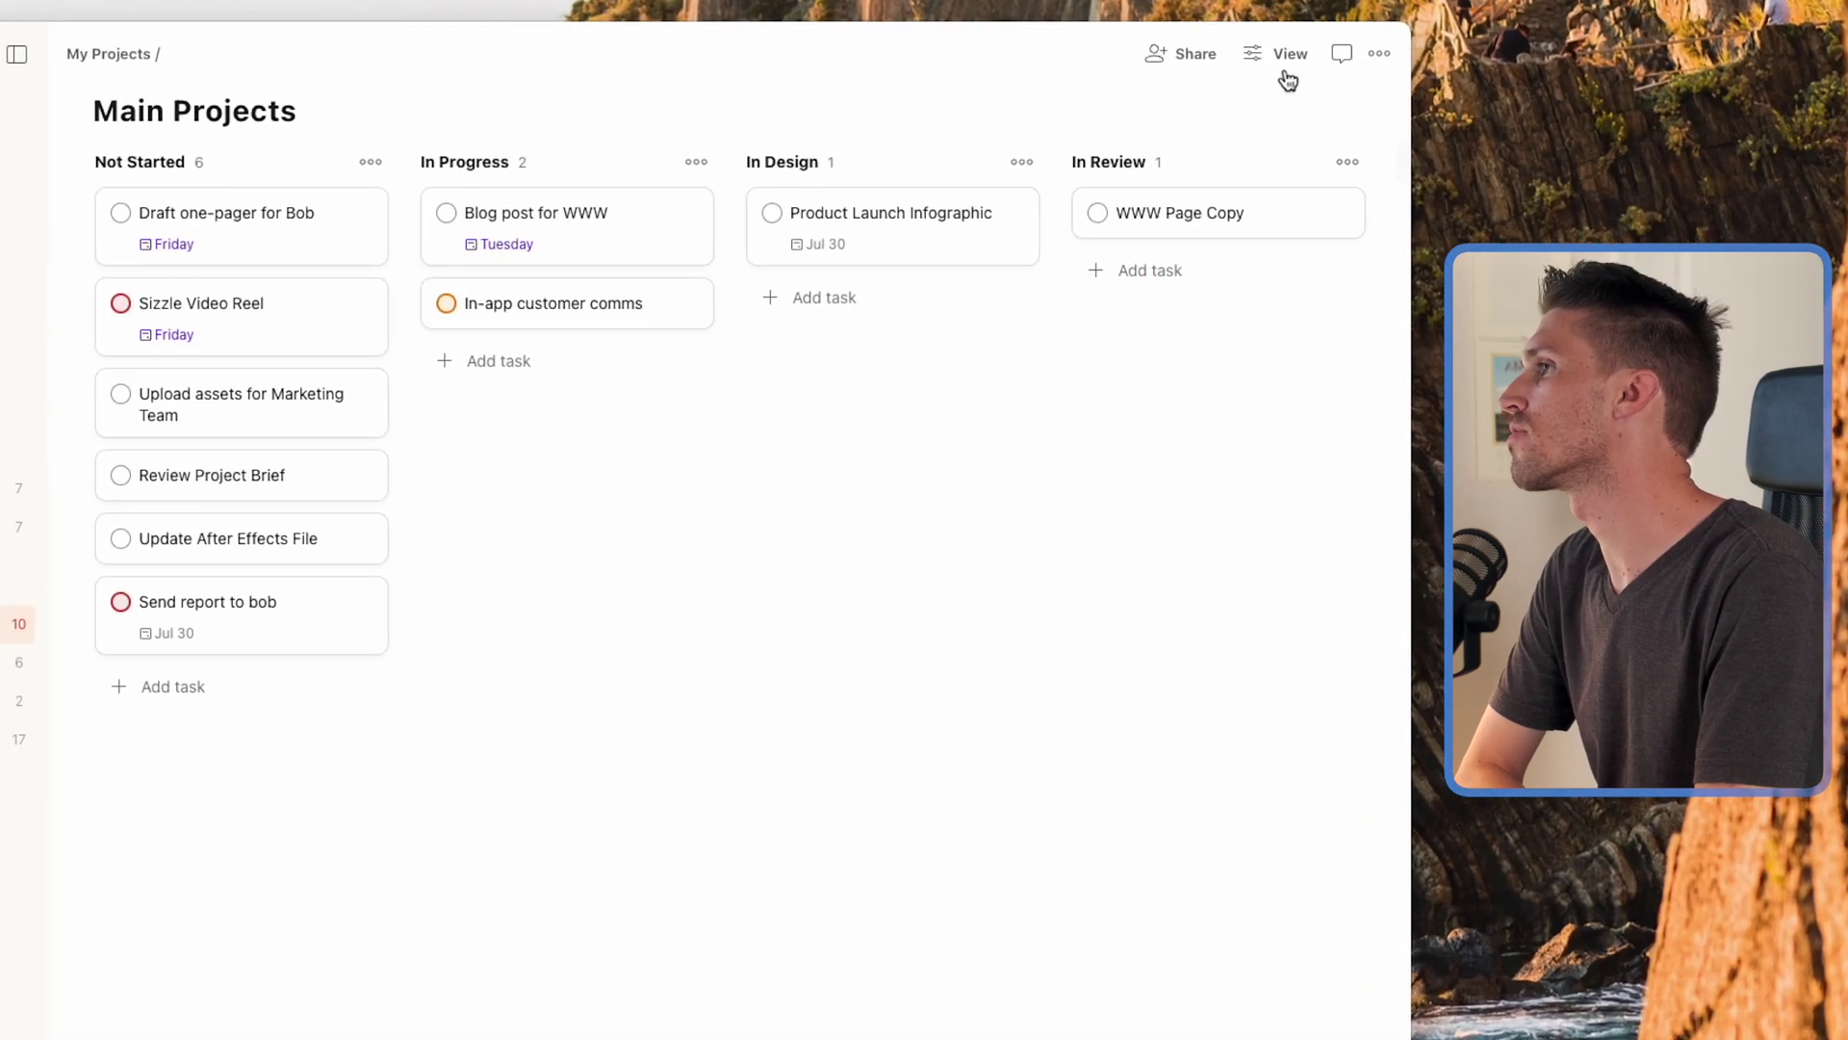
Step: Sort Main Projects by due date and switch its view from list to calendar
{"action": "left_click", "coordinate": [1290, 72]}
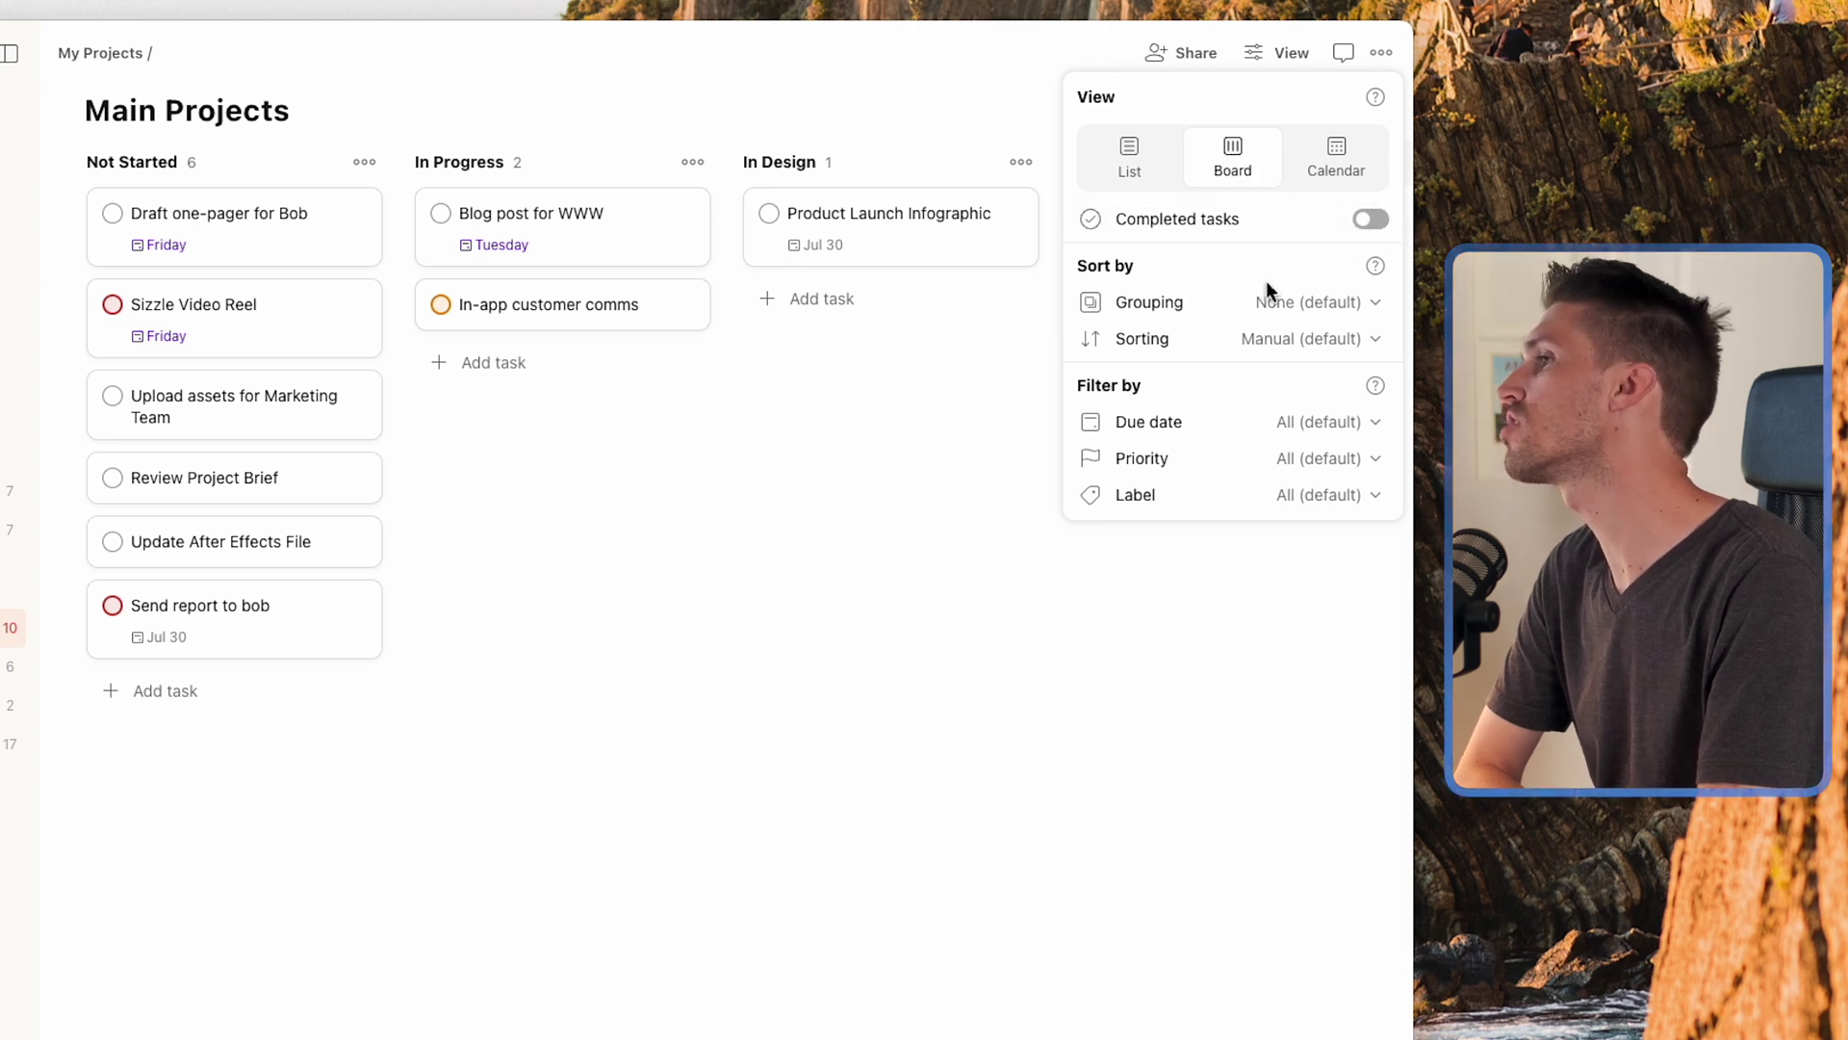
{"action": "left_click", "coordinate": [1296, 341]}
{"action": "left_click", "coordinate": [1155, 345]}
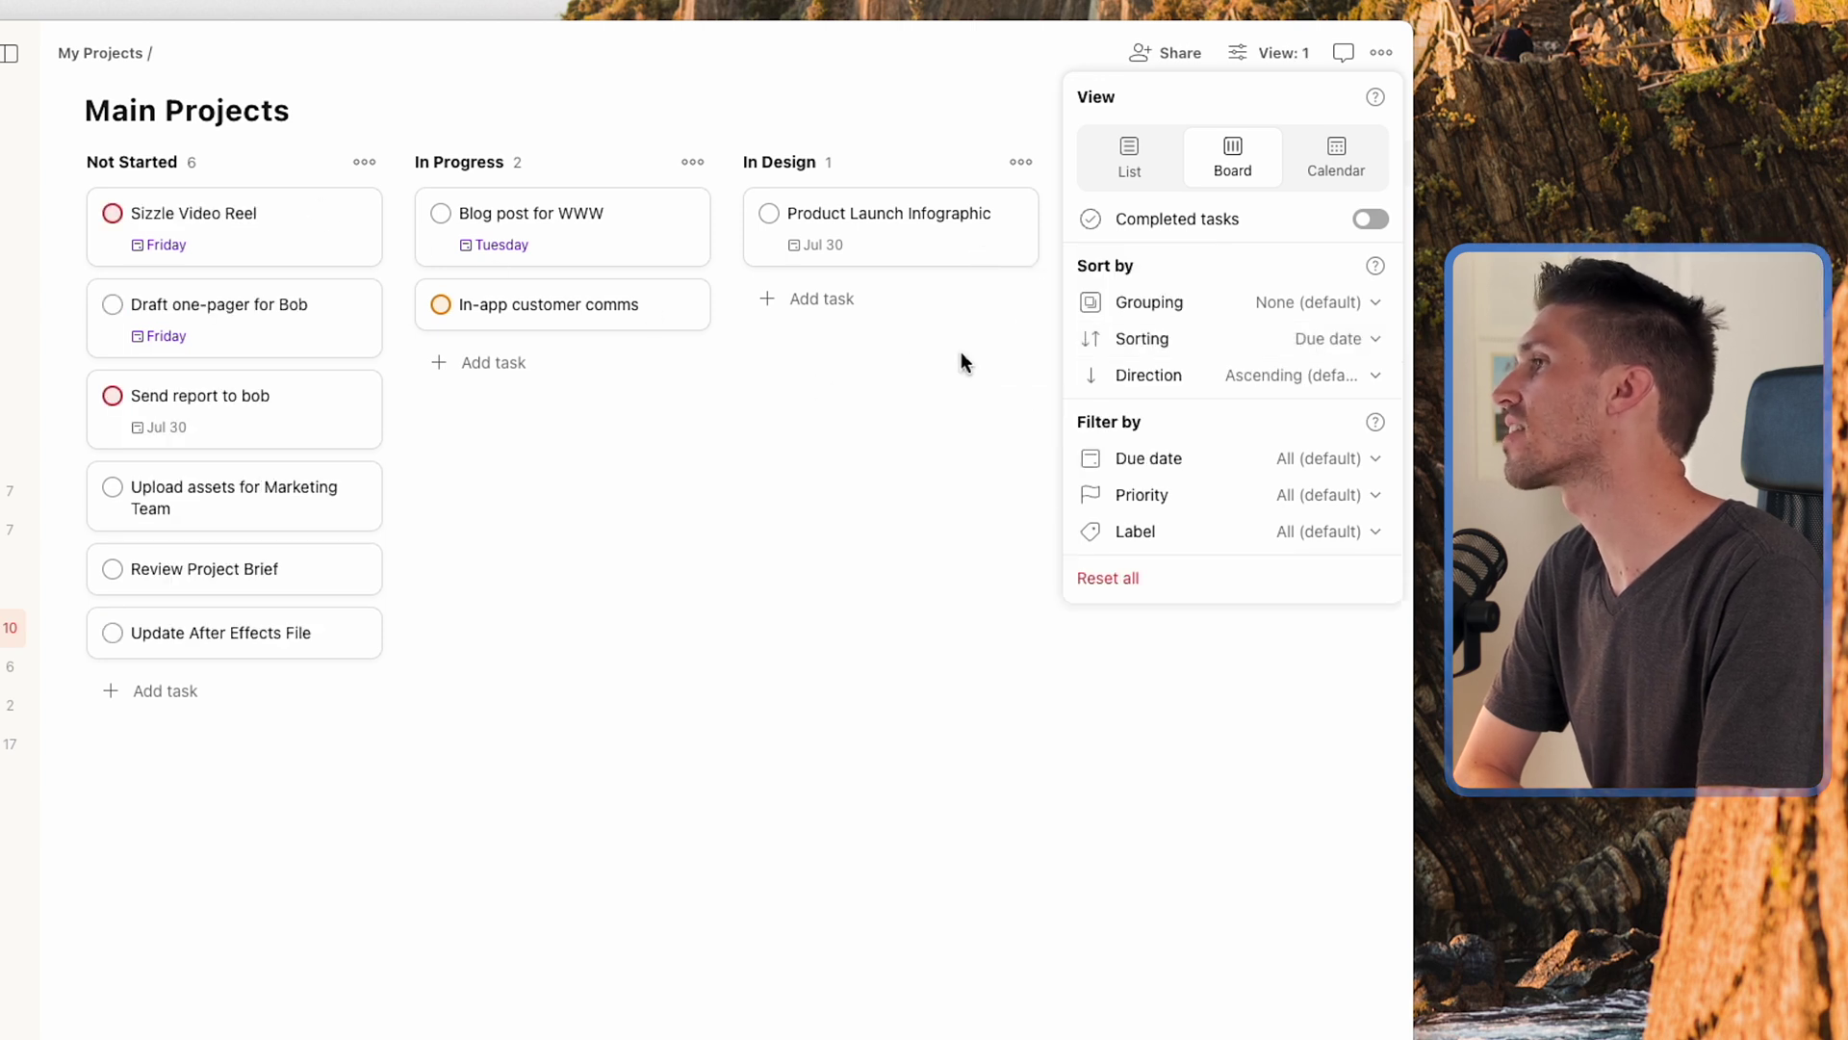
{"action": "left_click", "coordinate": [1144, 171]}
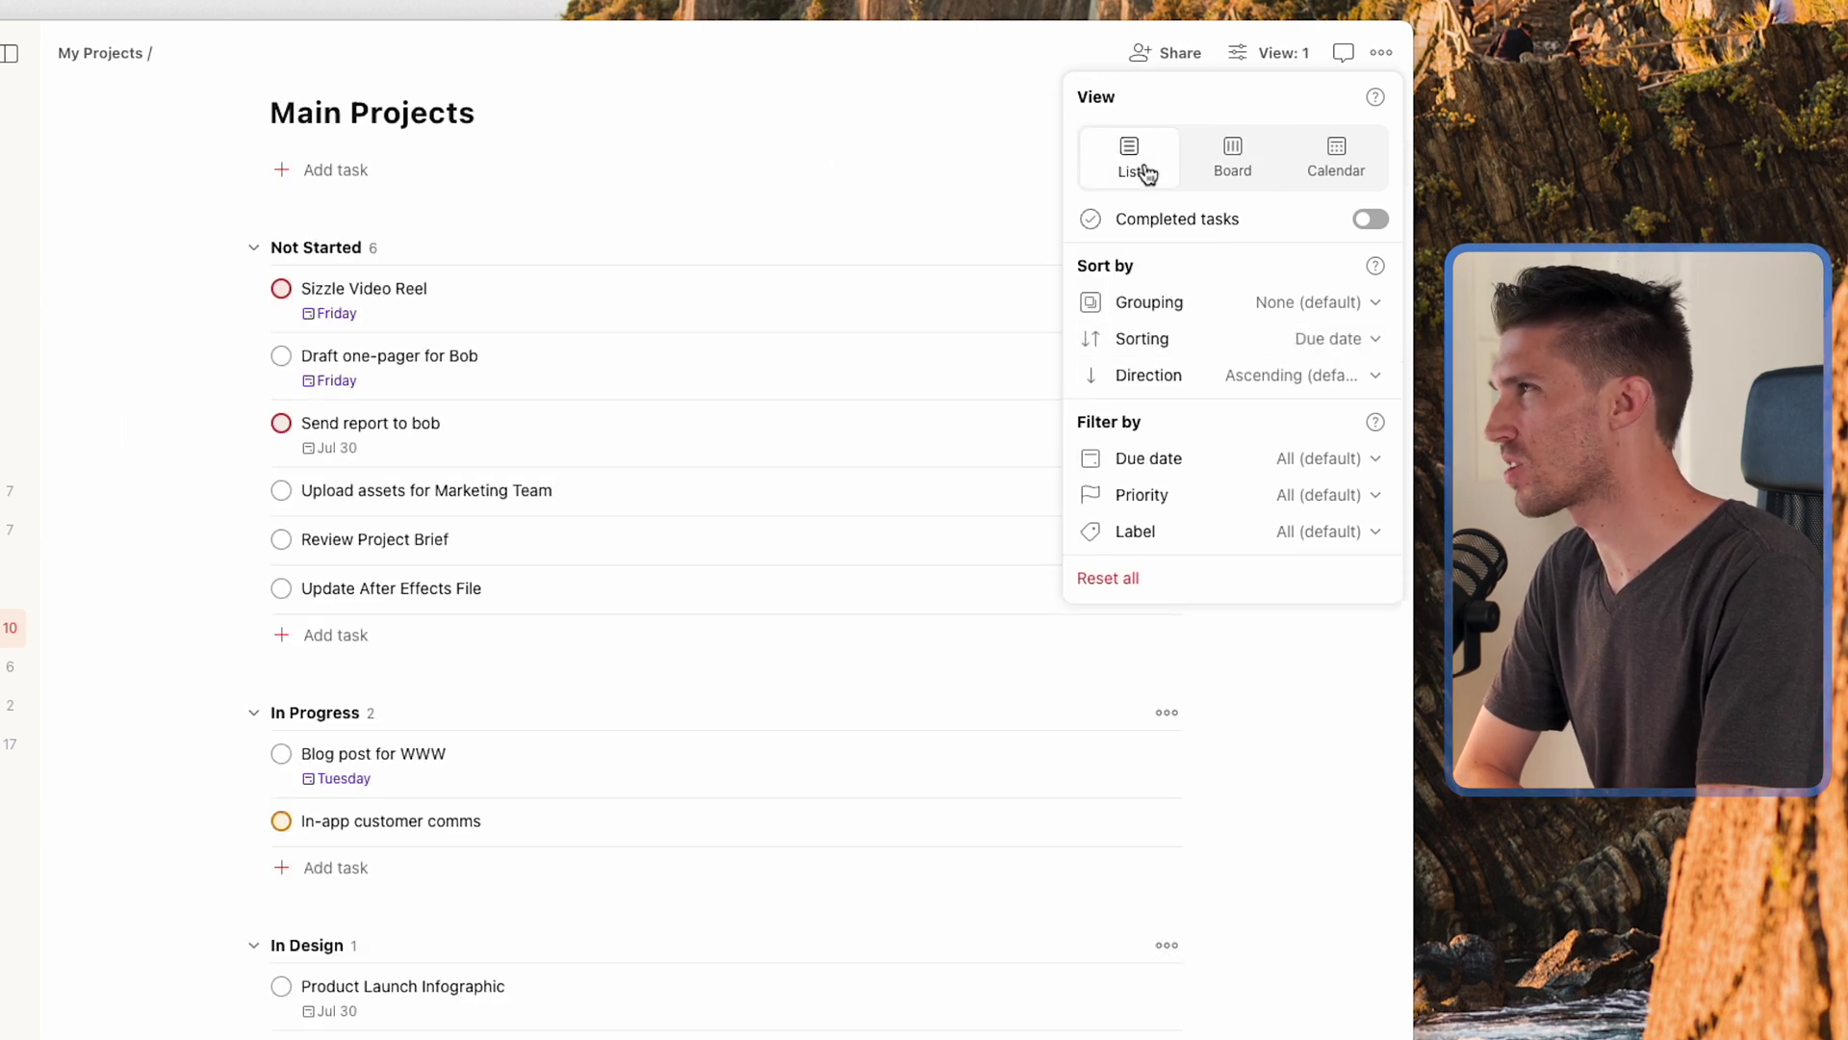
{"action": "left_click", "coordinate": [1344, 173]}
Step: Schedule the undated tasks WWW Page Copy on Jul 22 and Review Project Brief on Aug 1
{"action": "left_click", "coordinate": [988, 125]}
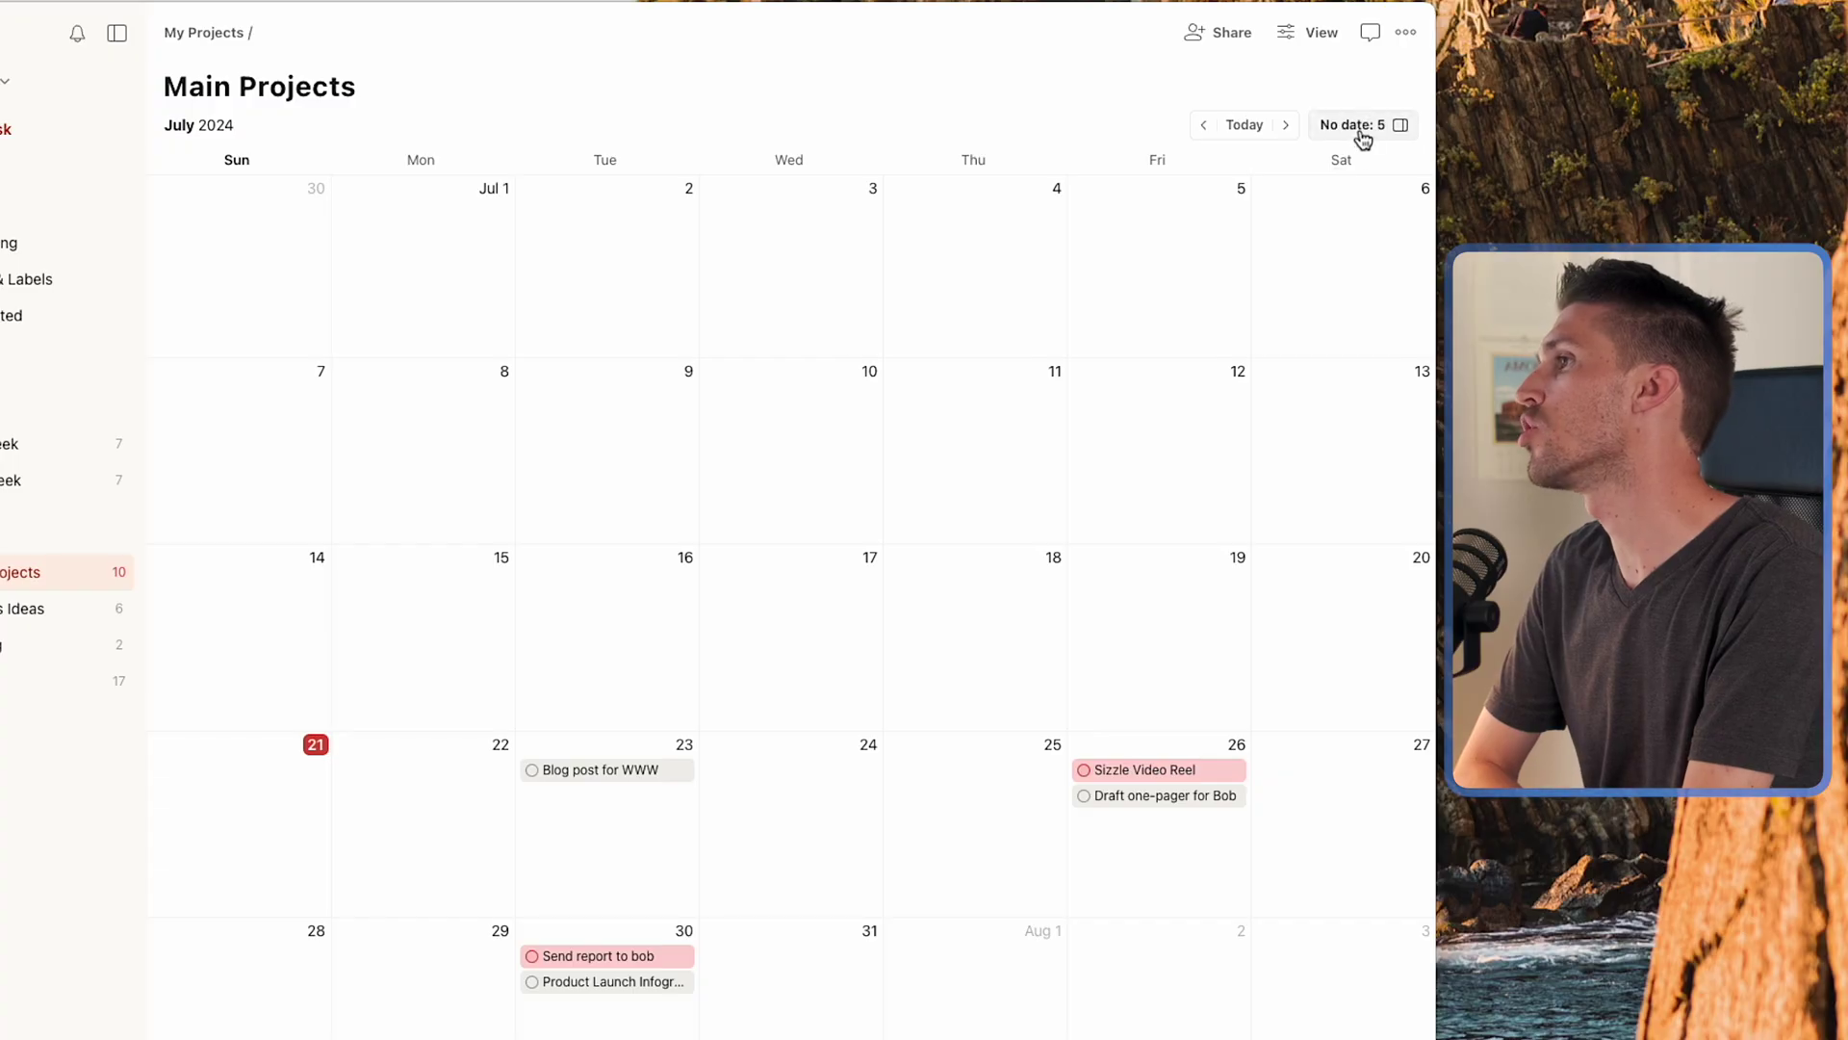
{"action": "left_click", "coordinate": [1363, 135]}
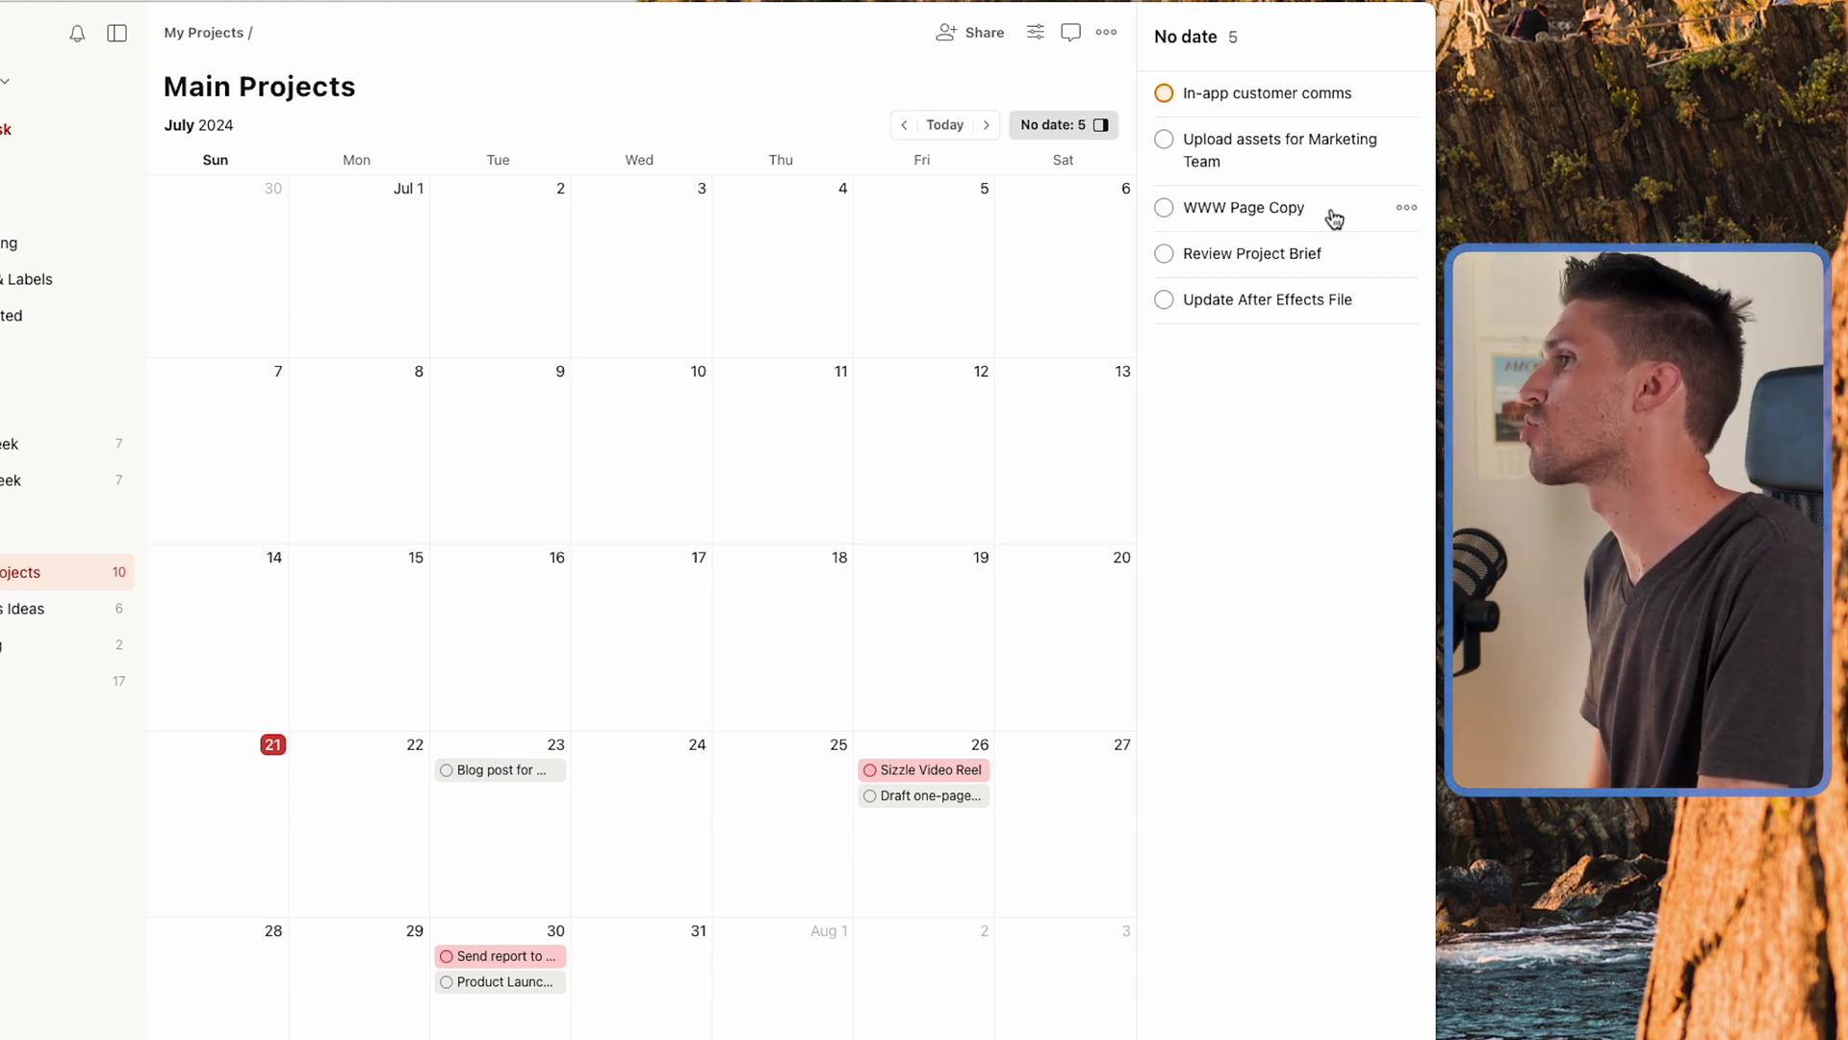
{"action": "left_click_drag", "start_coordinate": [1333, 214], "coordinate": [408, 812]}
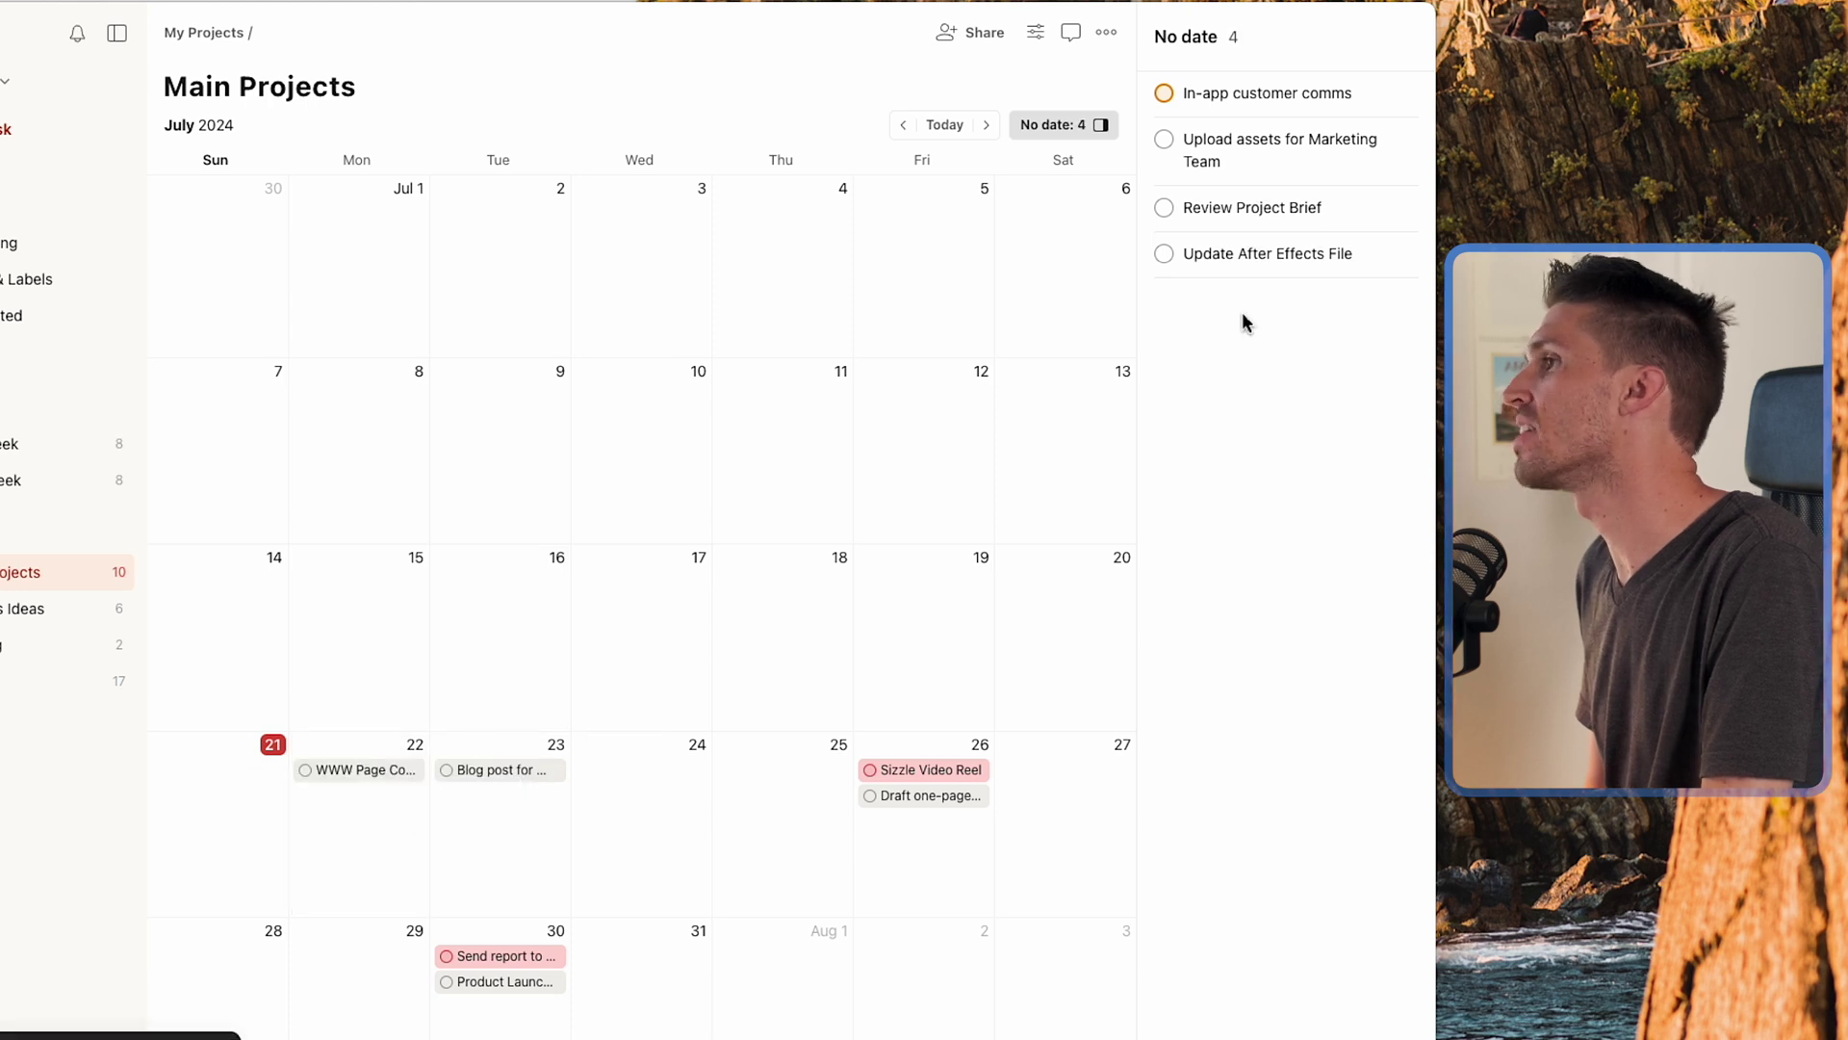
{"action": "left_click_drag", "start_coordinate": [1299, 220], "coordinate": [803, 963]}
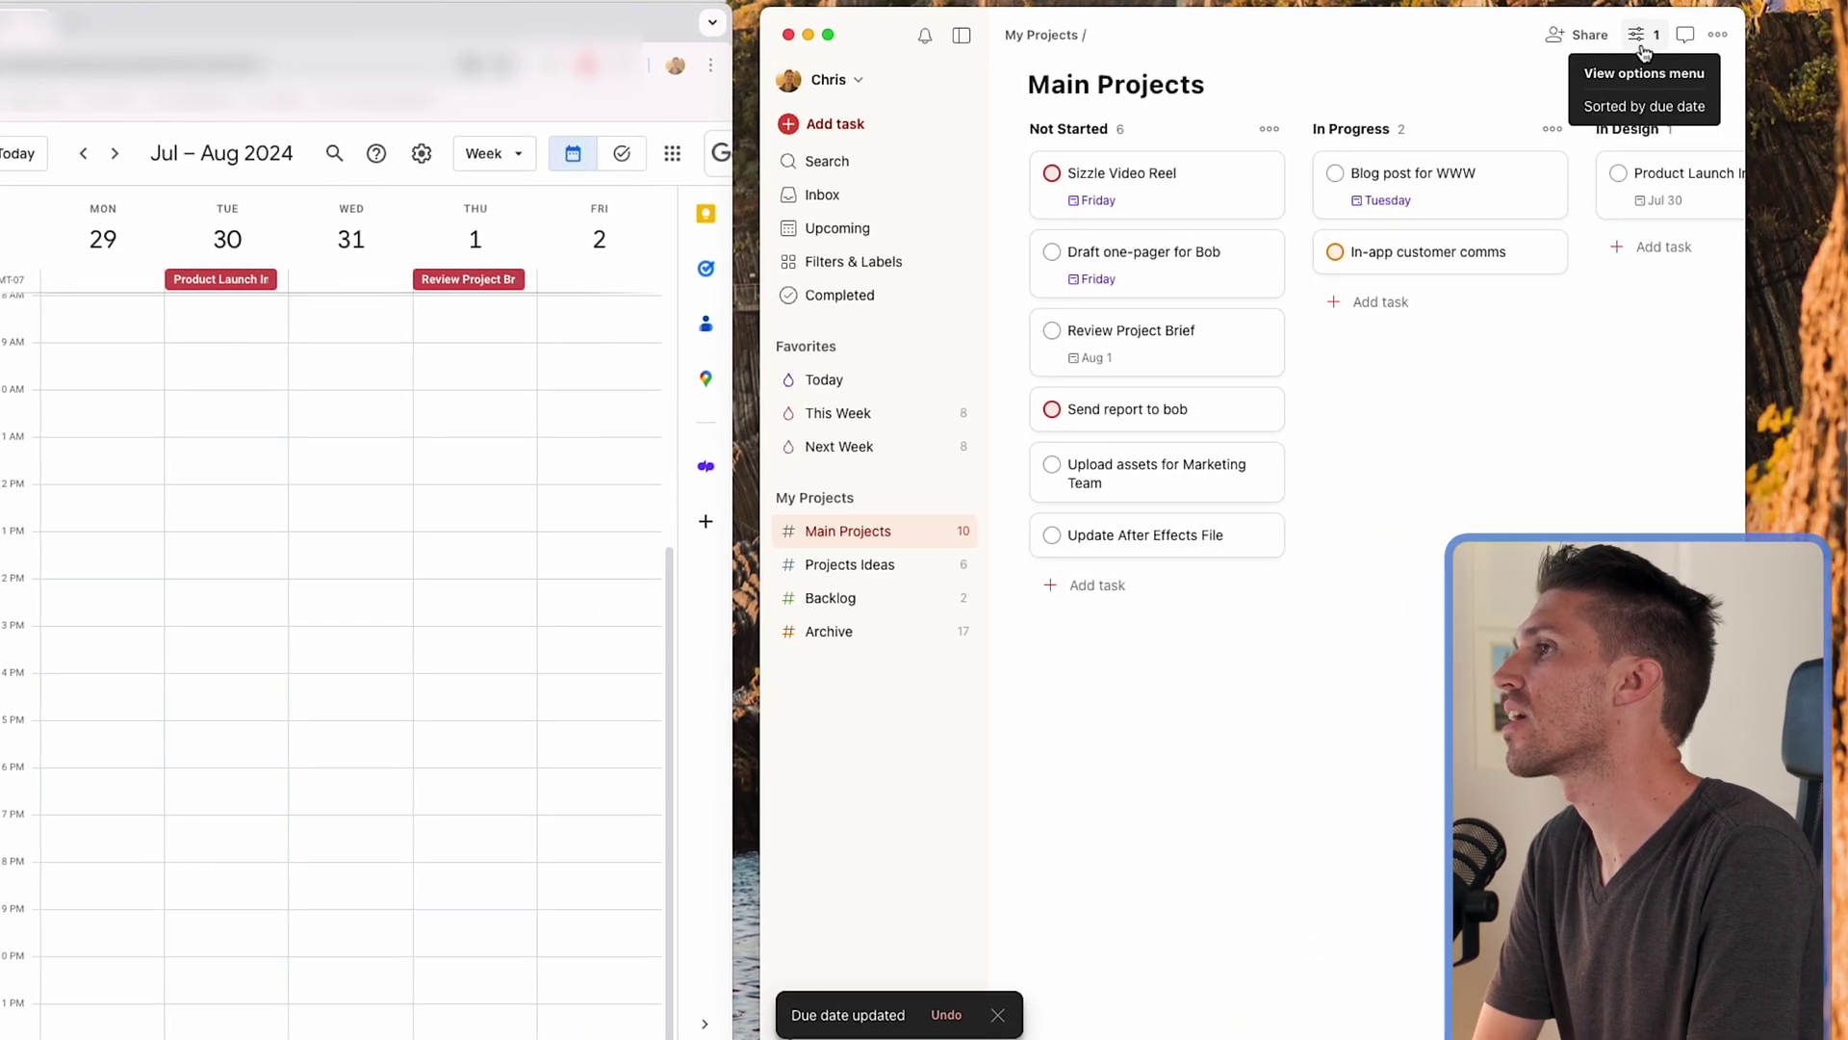
Step: Show Main Projects as a calendar with a week layout
{"action": "left_click", "coordinate": [1643, 48]}
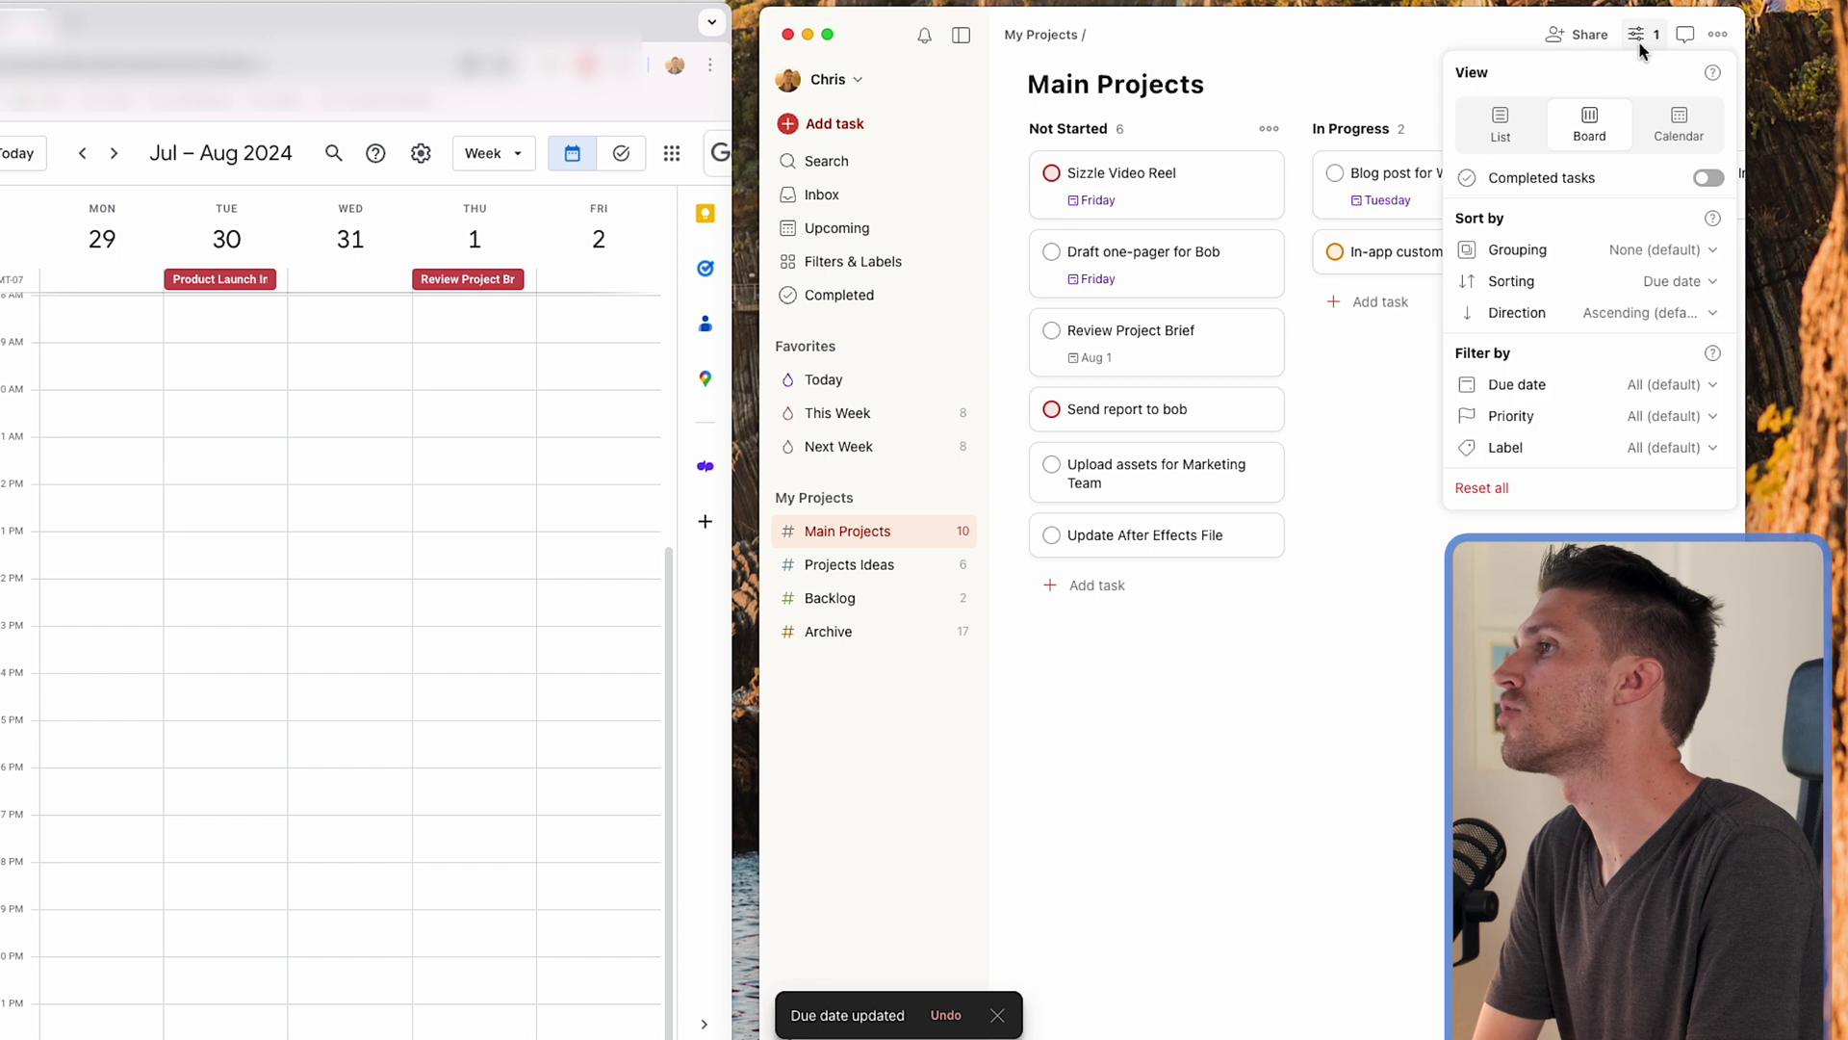
{"action": "left_click", "coordinate": [1664, 137]}
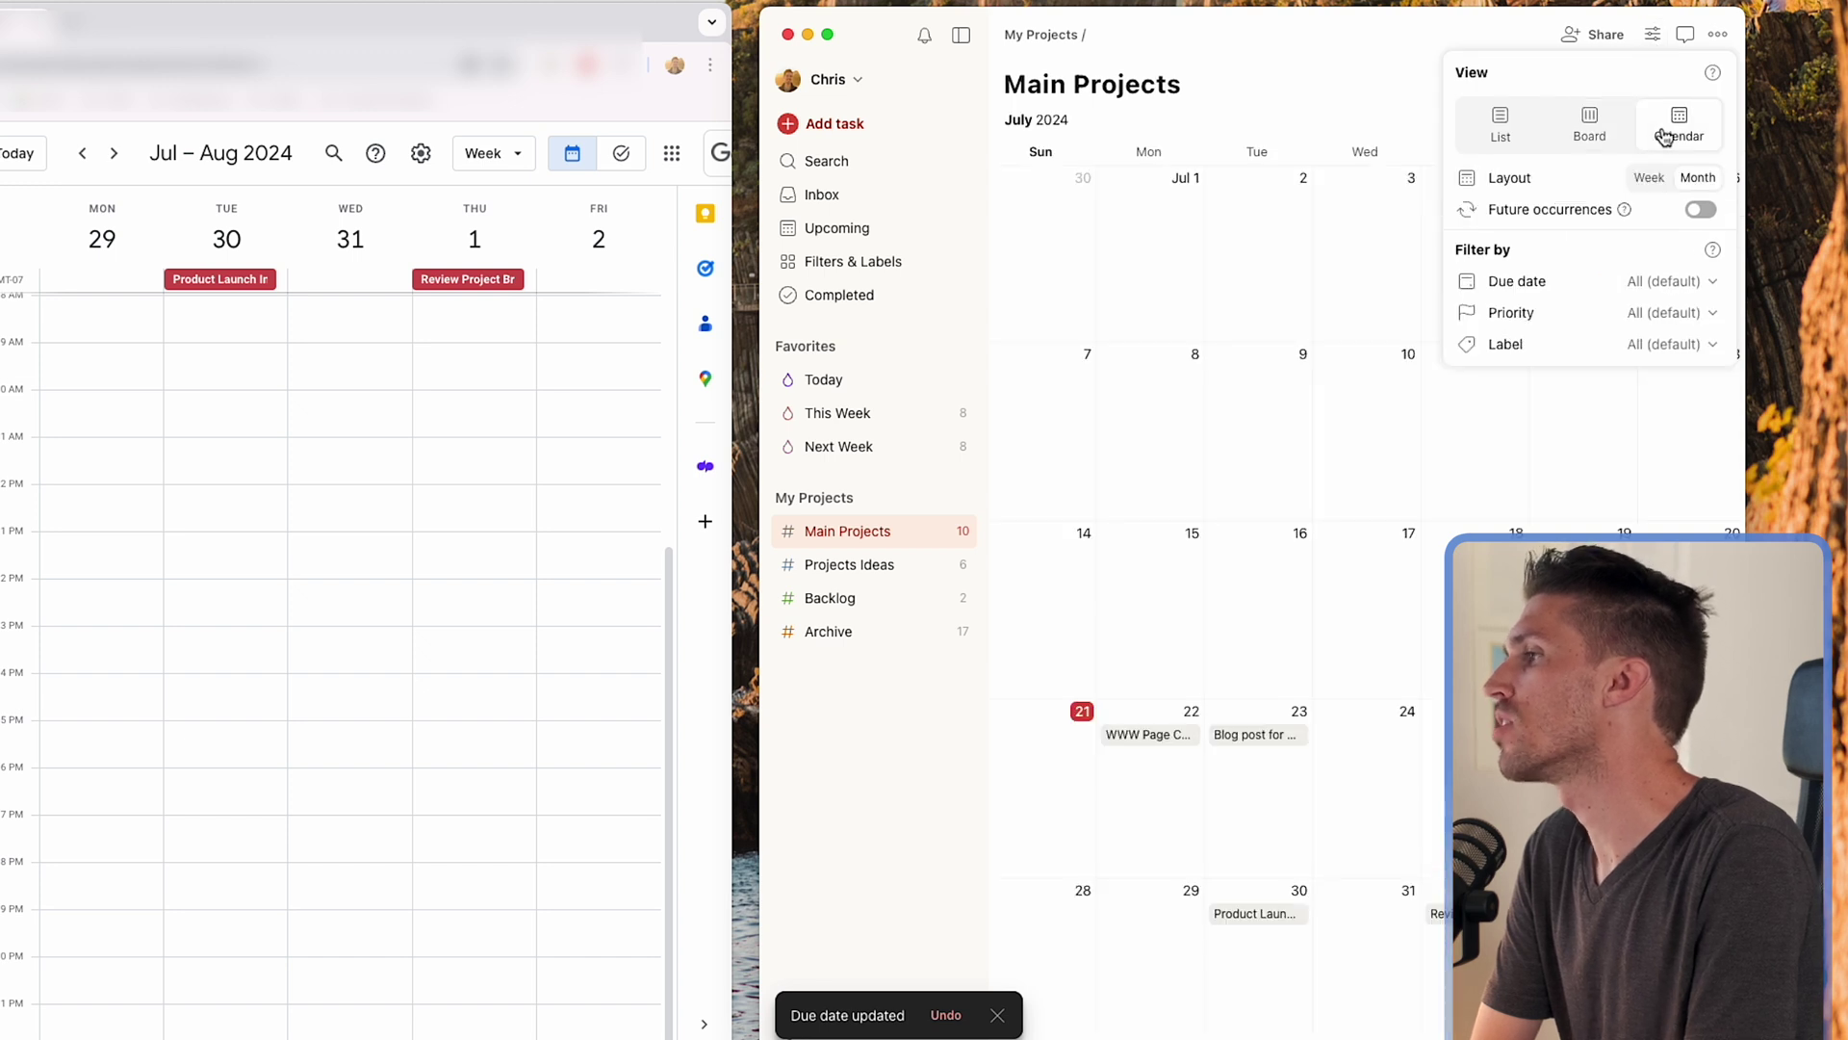
{"action": "left_click", "coordinate": [1645, 191]}
{"action": "left_click", "coordinate": [1406, 528]}
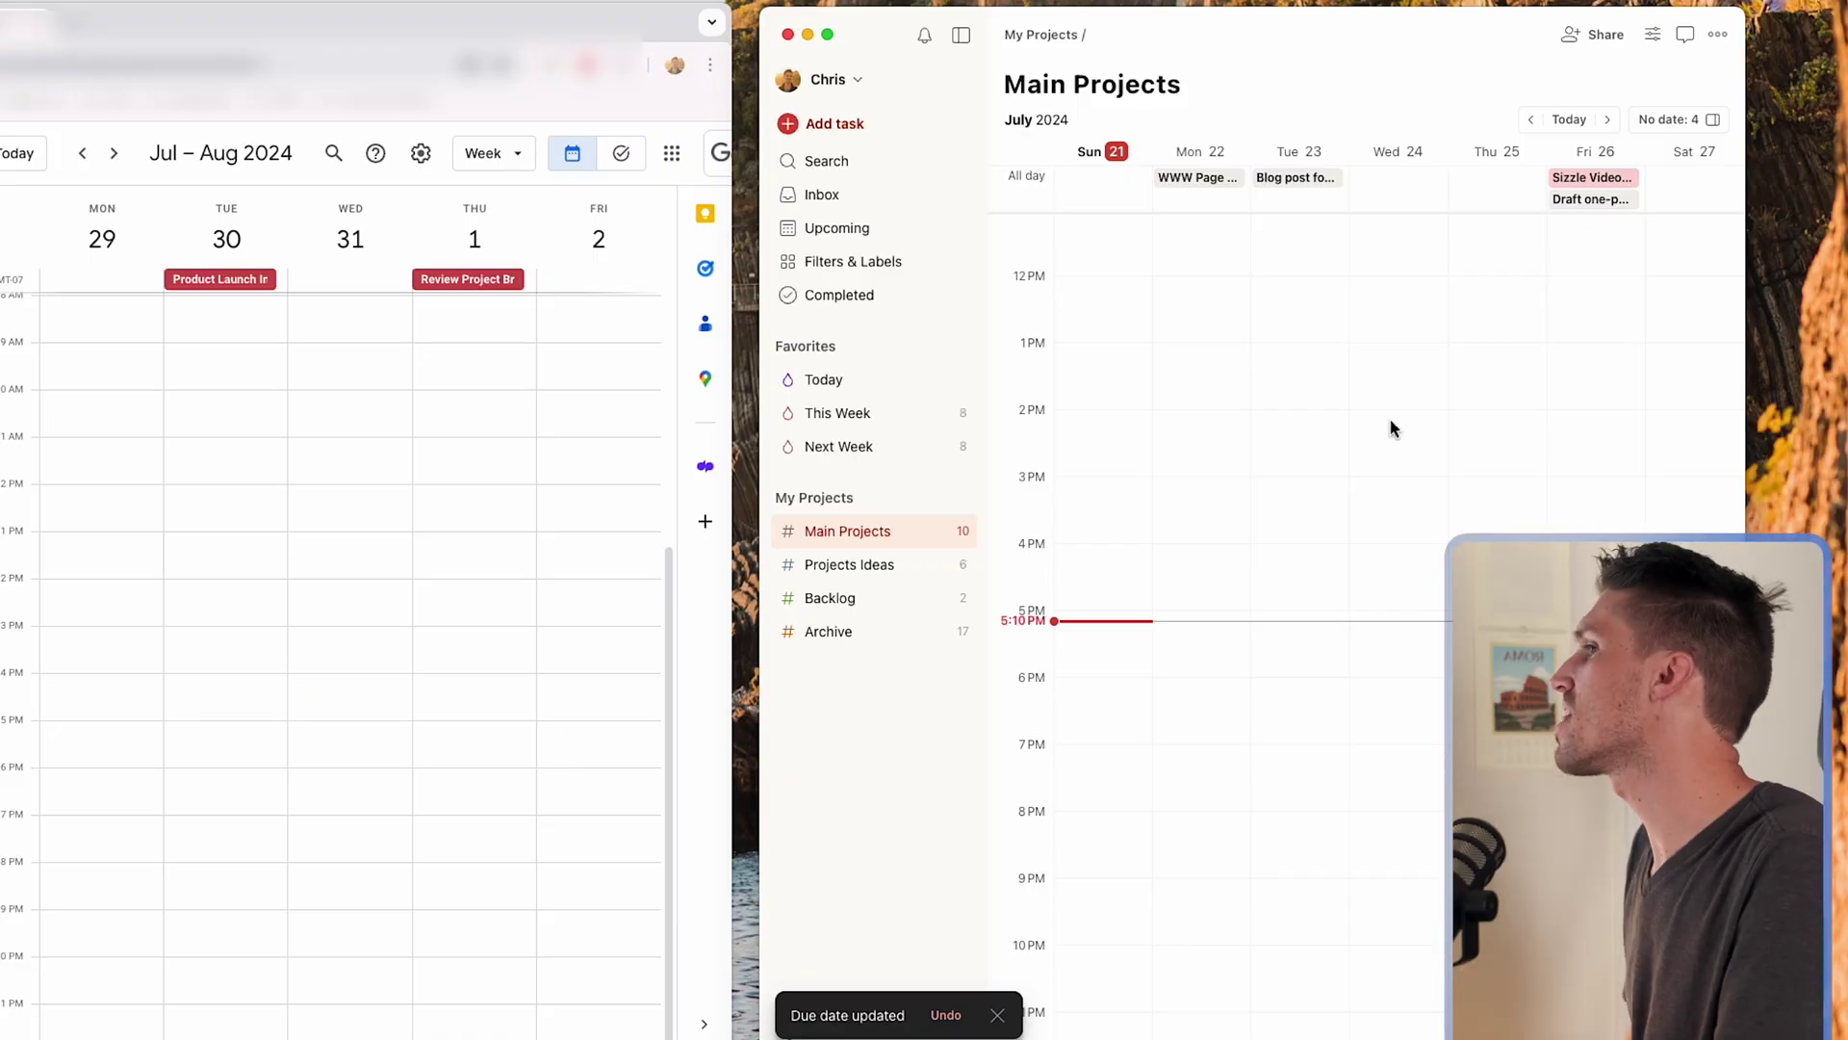
Step: Return Main Projects to the board view
{"action": "left_click", "coordinate": [1652, 35]}
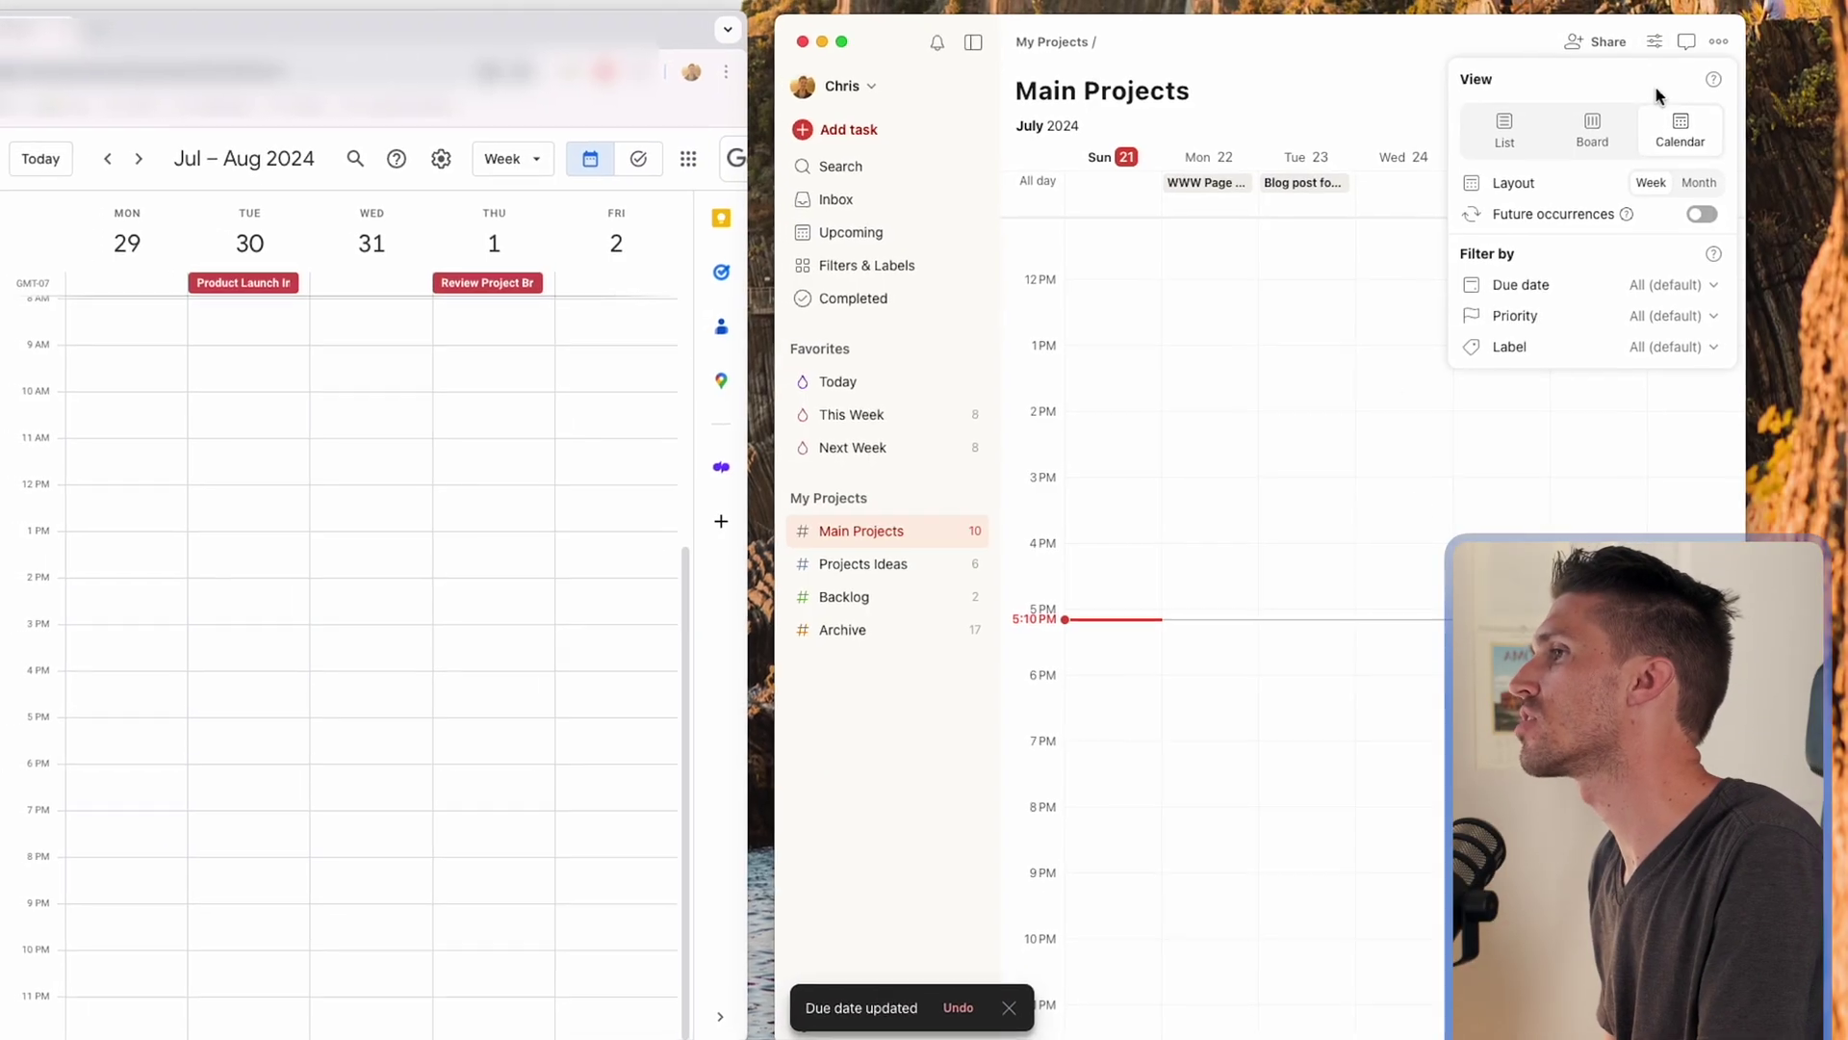
{"action": "left_click", "coordinate": [1578, 137]}
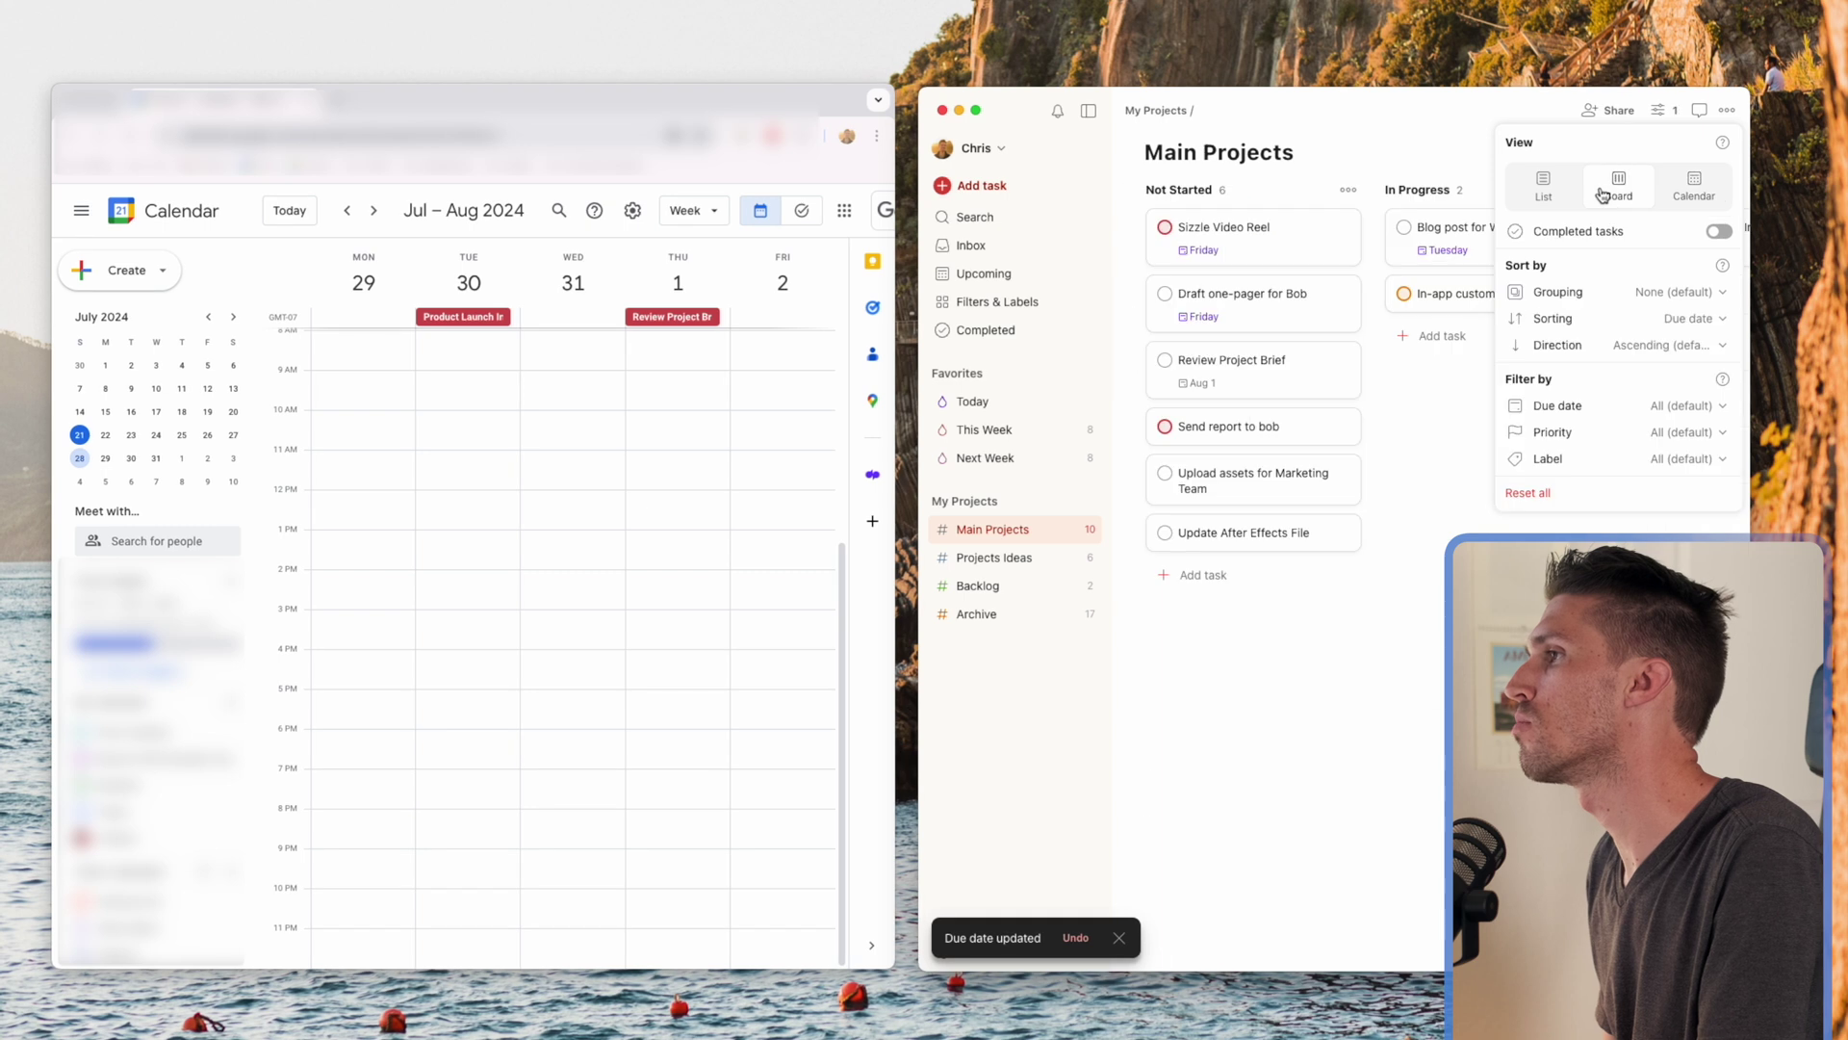
{"action": "left_click", "coordinate": [1452, 438]}
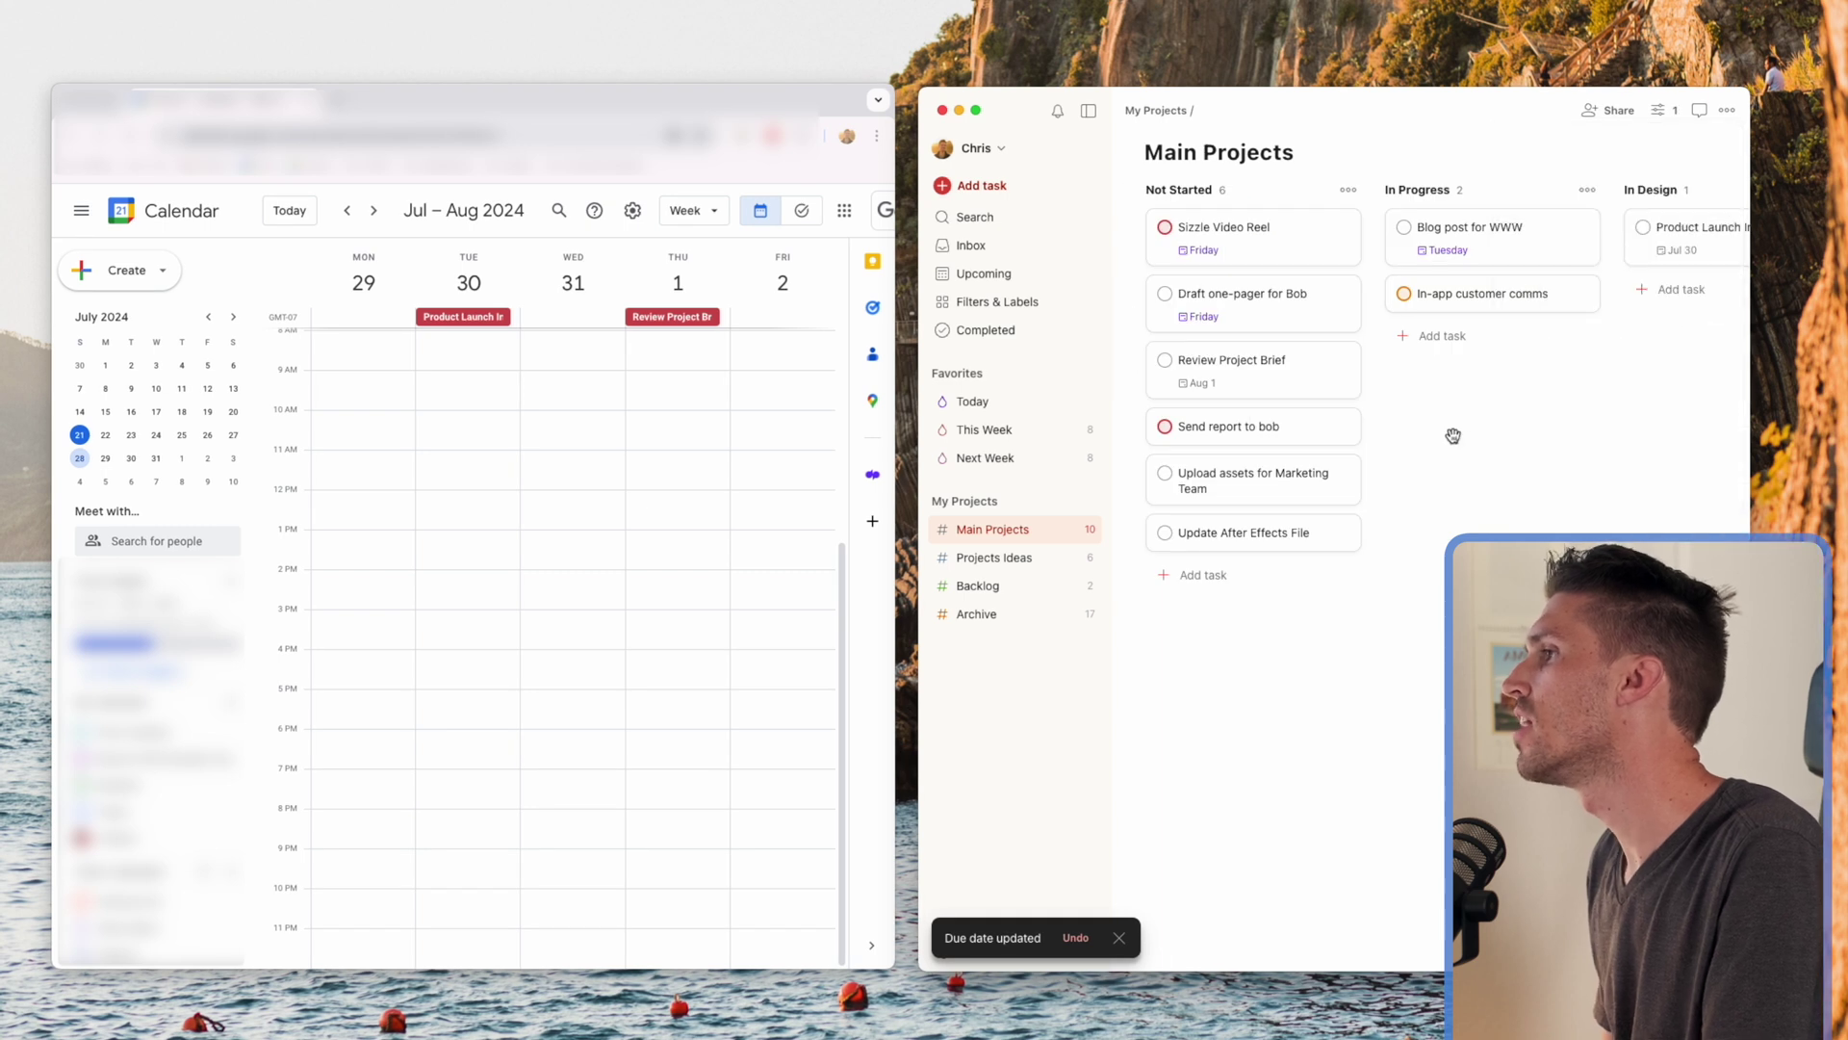
Step: Set the Send report to bob task's due date to July 30 at 3 PM
{"action": "left_click", "coordinate": [1245, 438]}
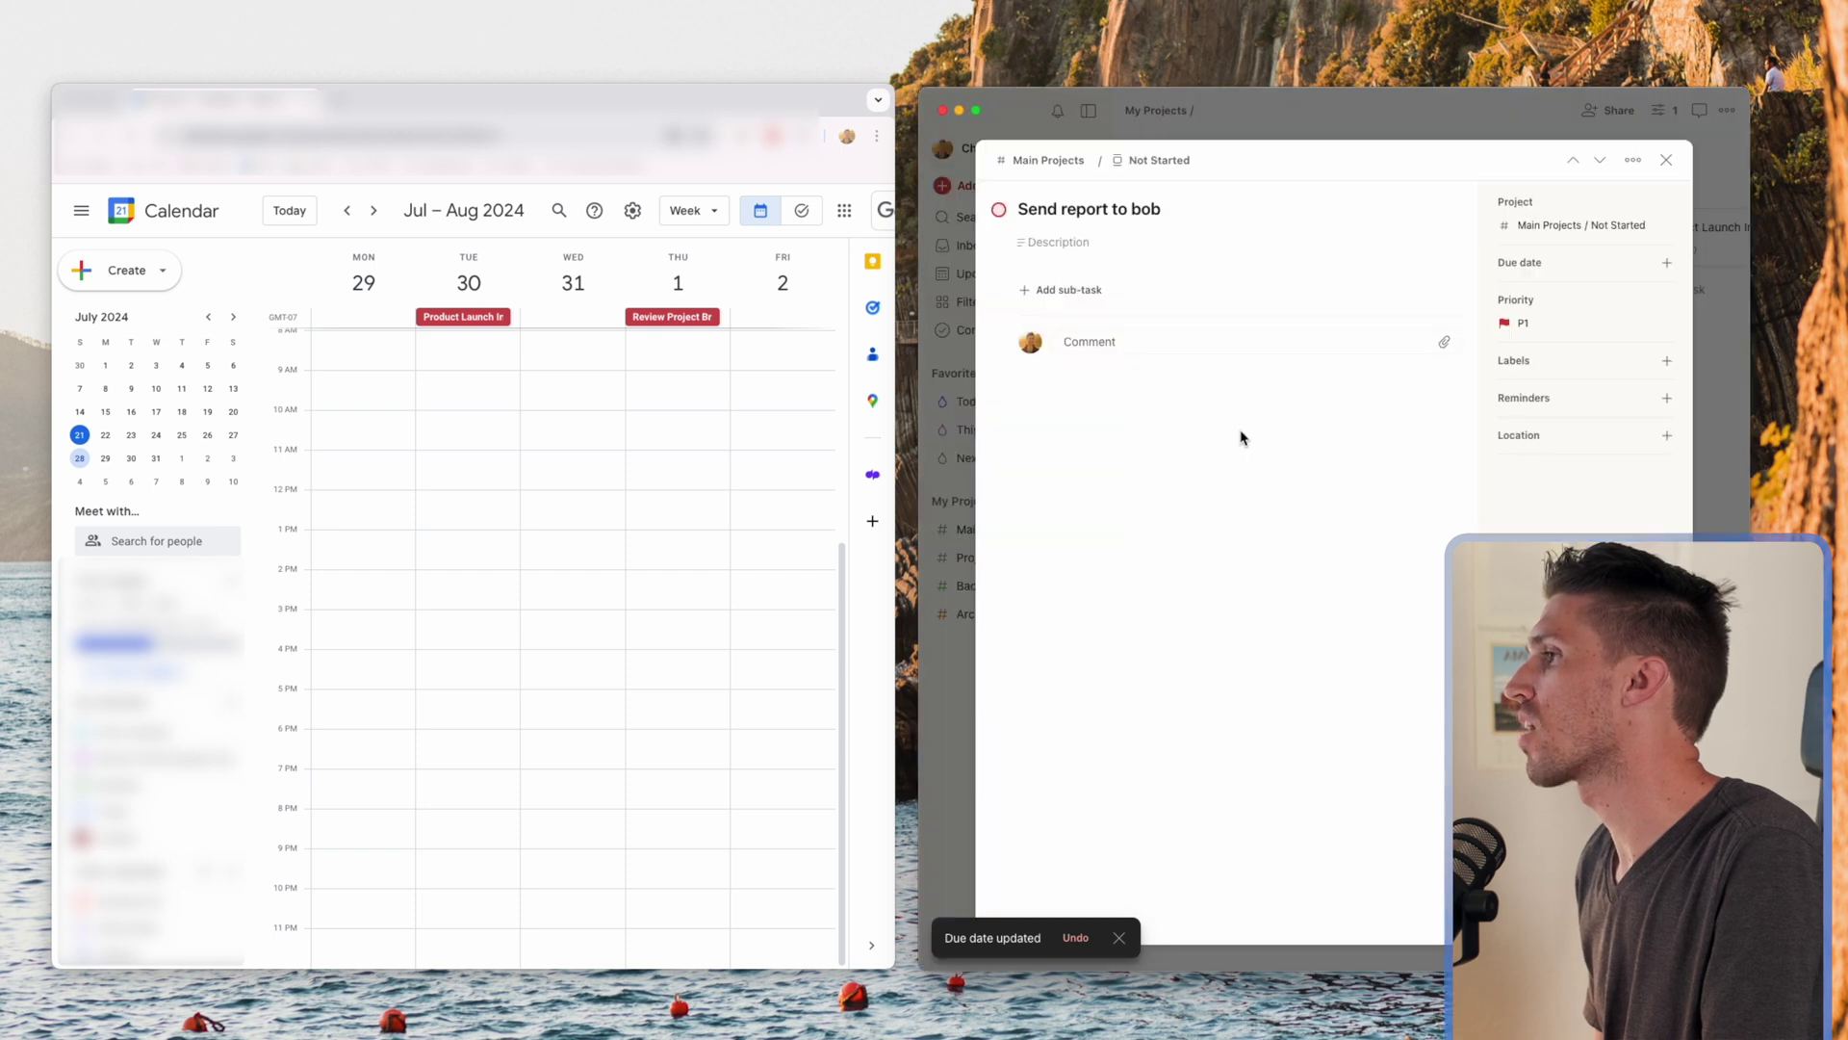
{"action": "left_click", "coordinate": [1549, 267]}
{"action": "type", "text": "jul"}
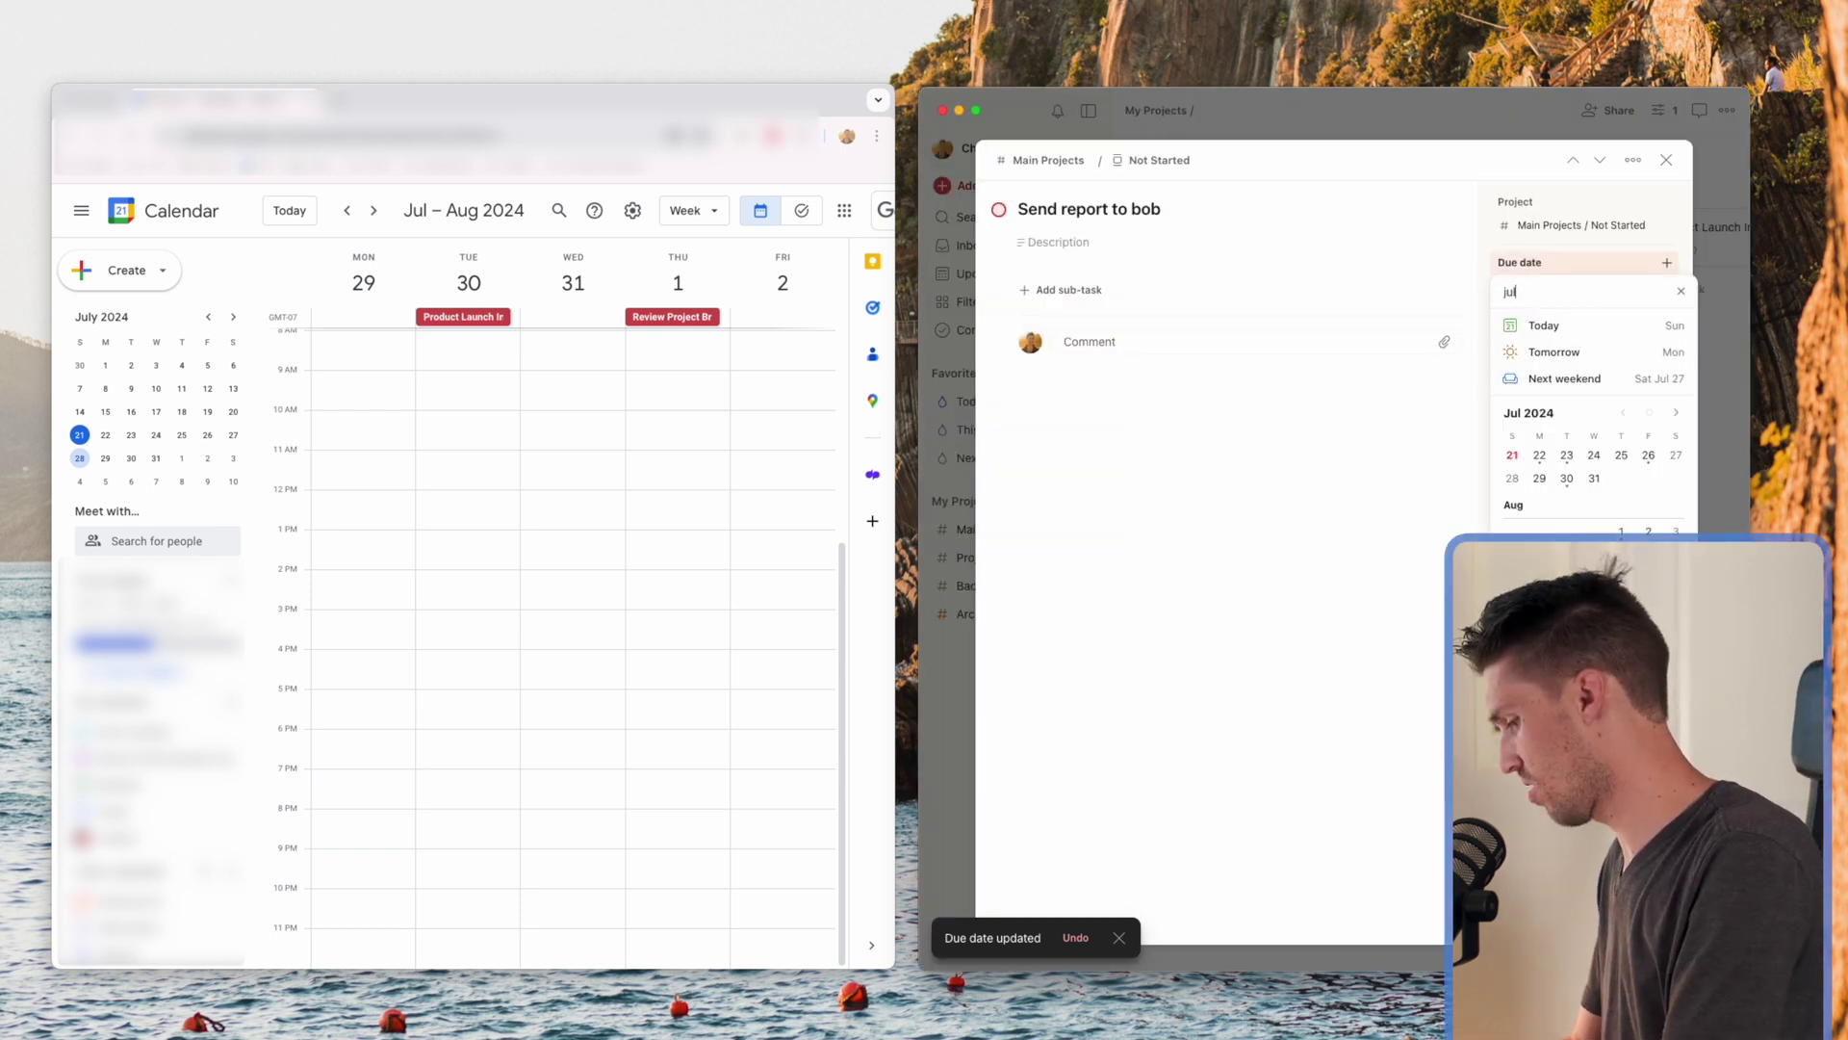
{"action": "type", "text": "y 30 3pm"}
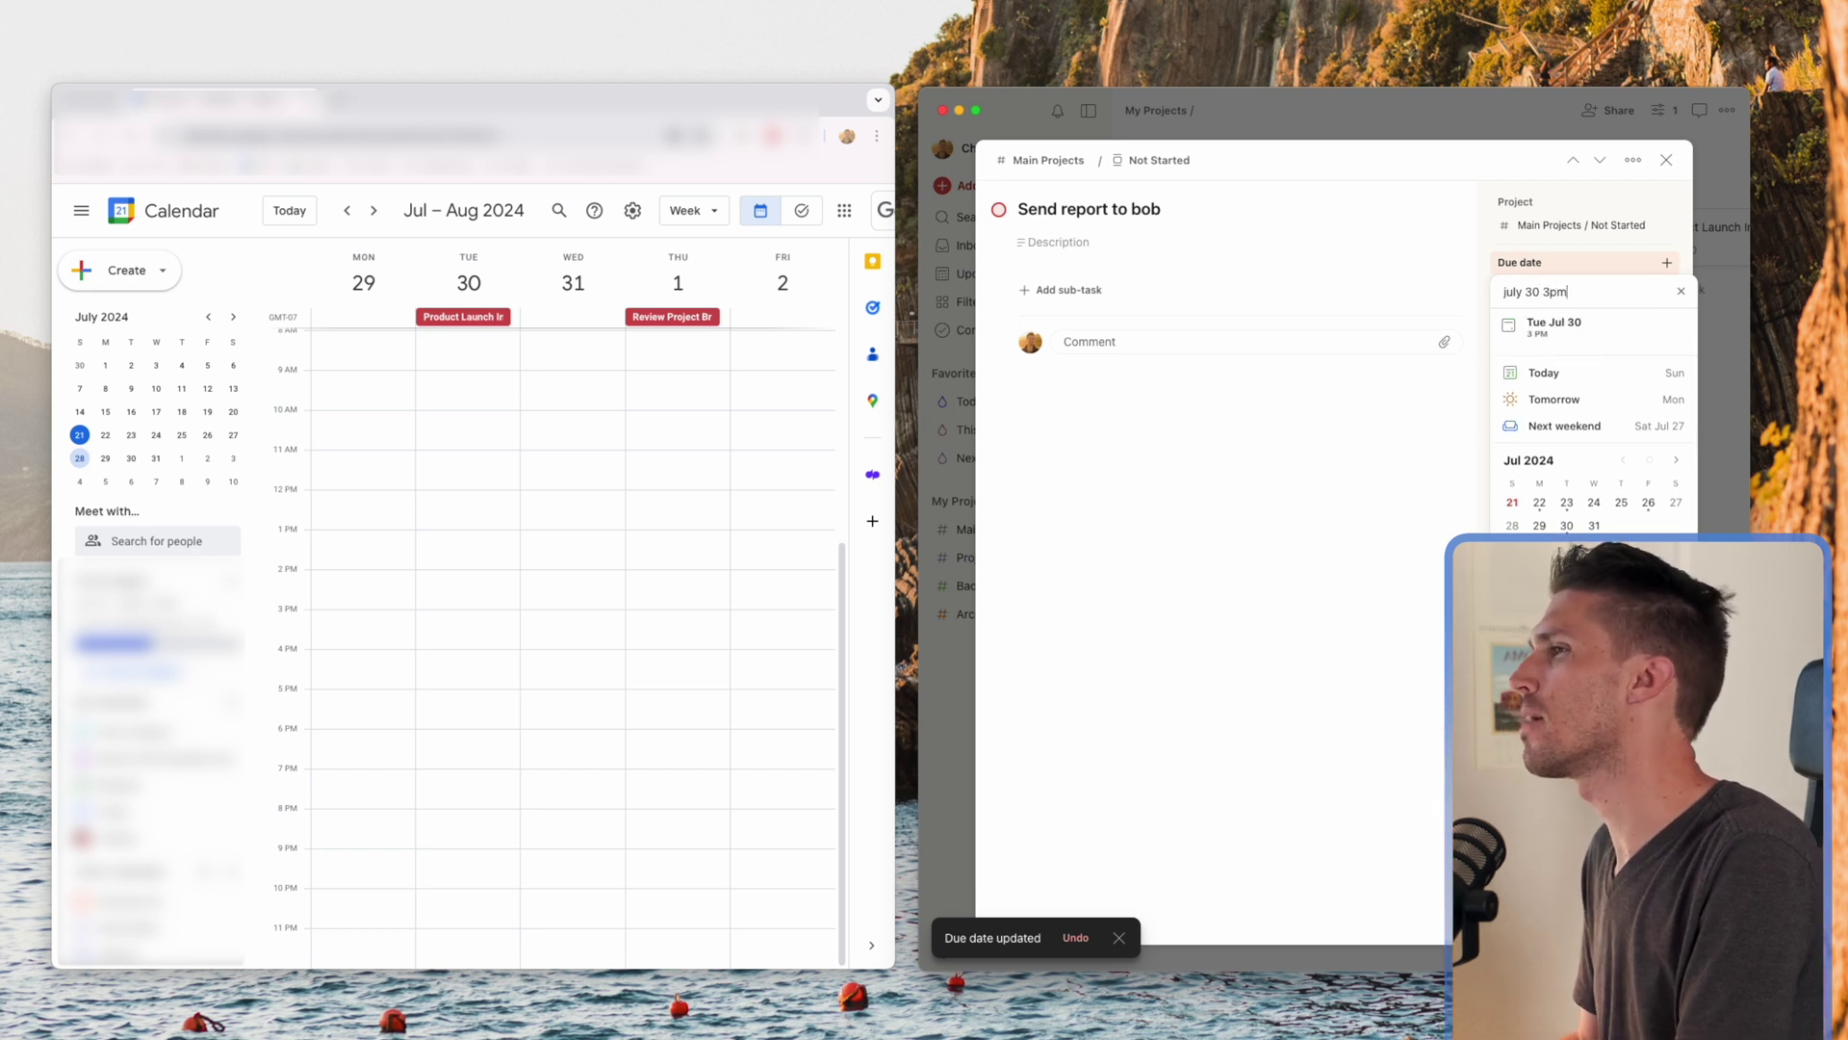
{"action": "key", "text": "Return"}
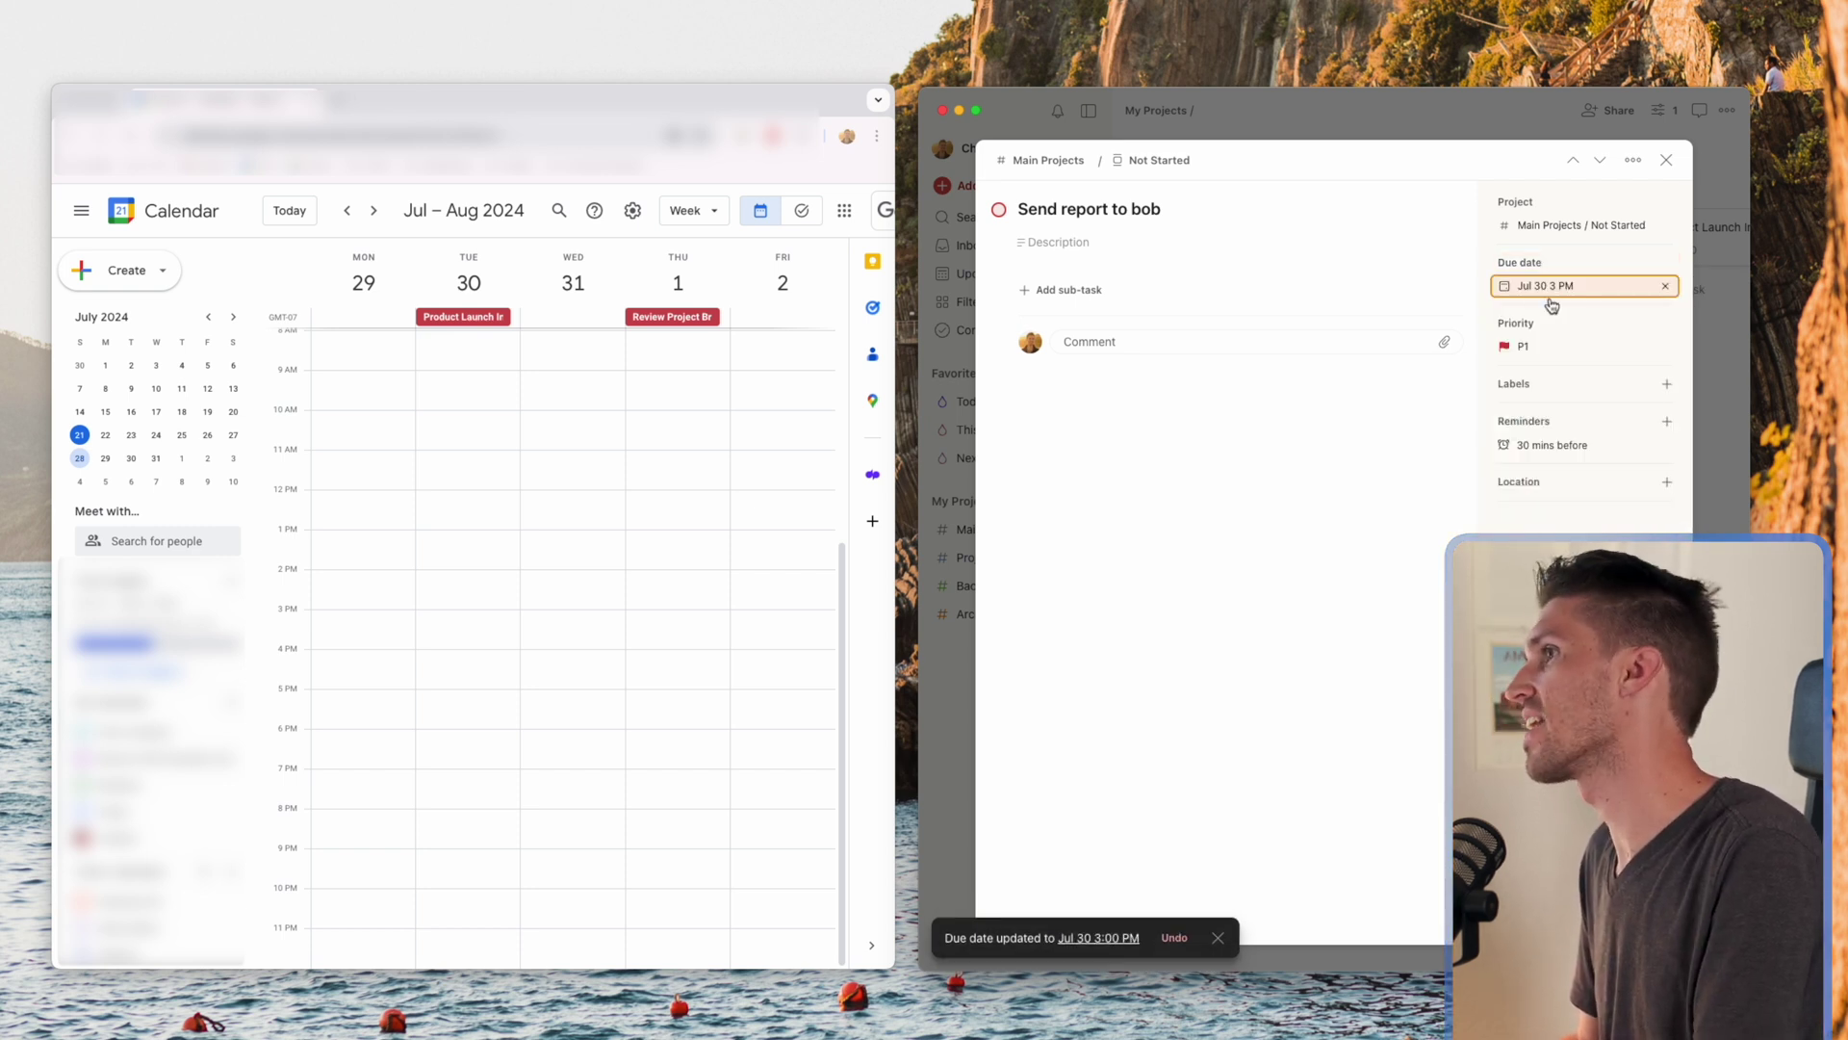
{"action": "left_click", "coordinate": [1666, 161]}
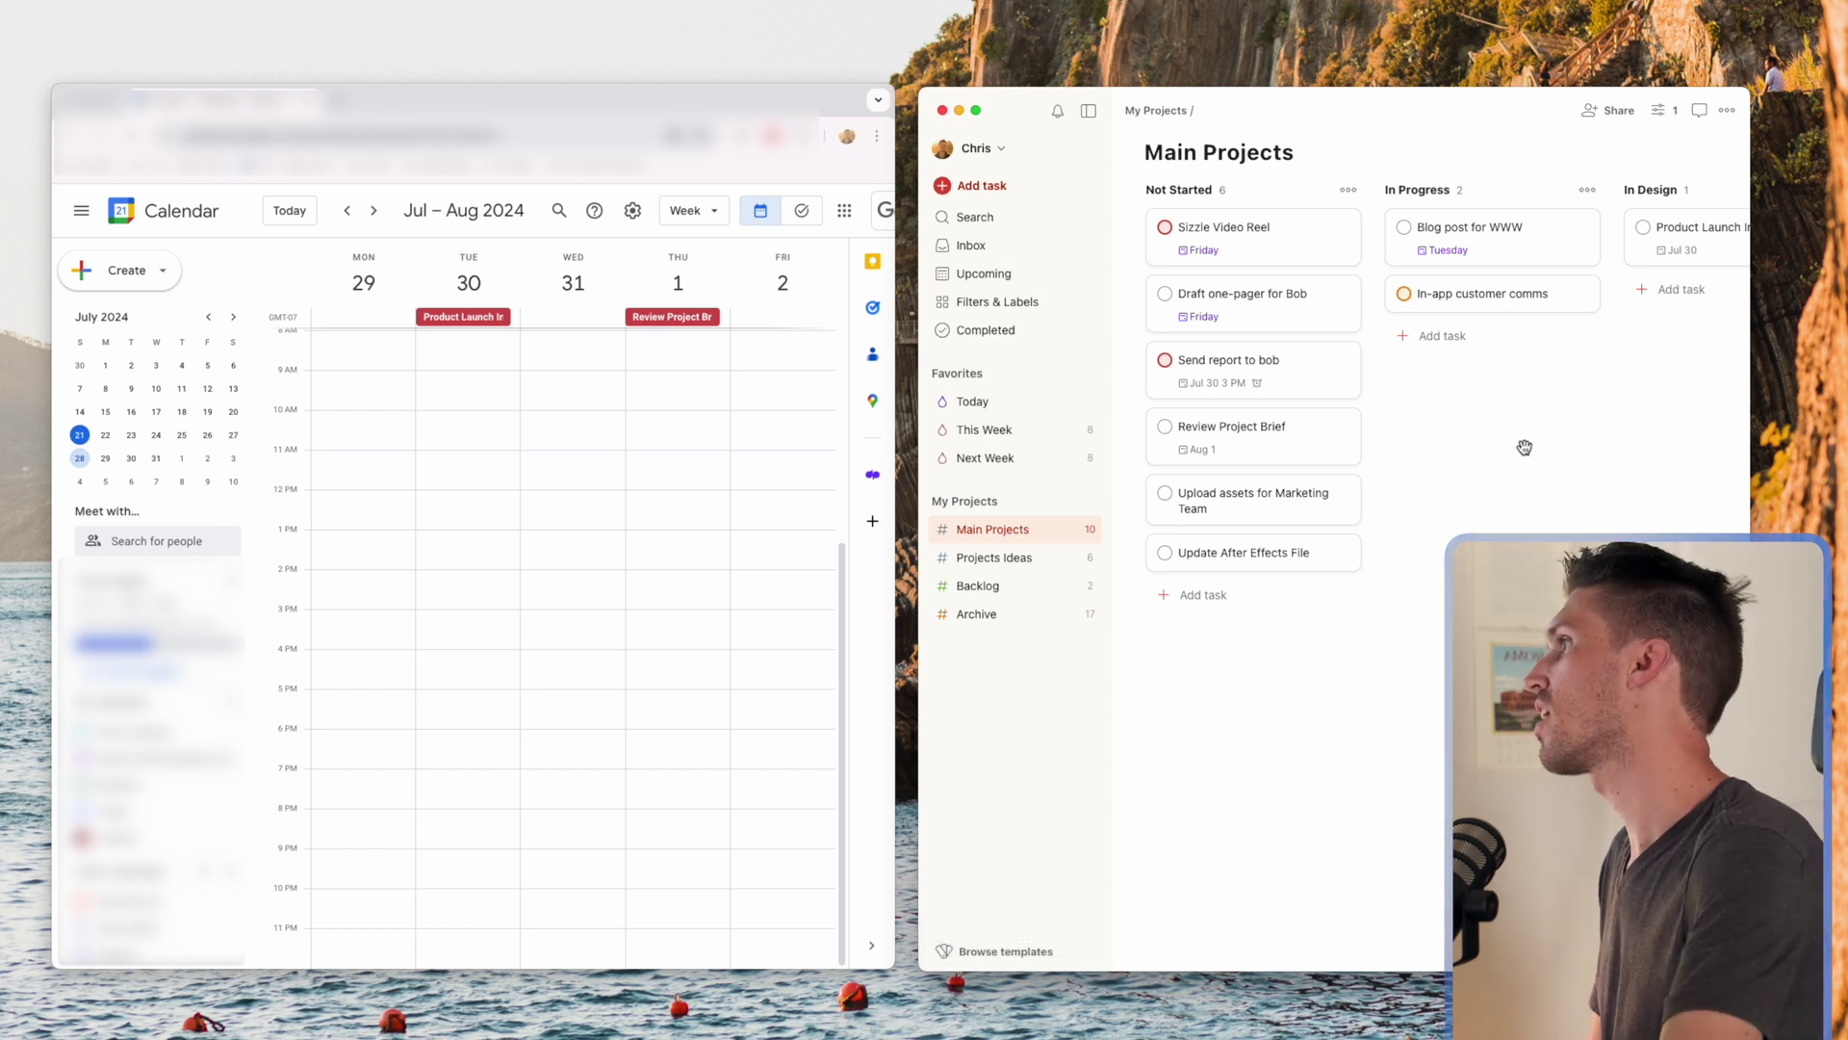
Step: Make the Product Launch Infographic task due Jul 30 at 5 PM
{"action": "scroll", "coordinate": [1524, 447], "scroll_direction": "right", "scroll_amount": 5}
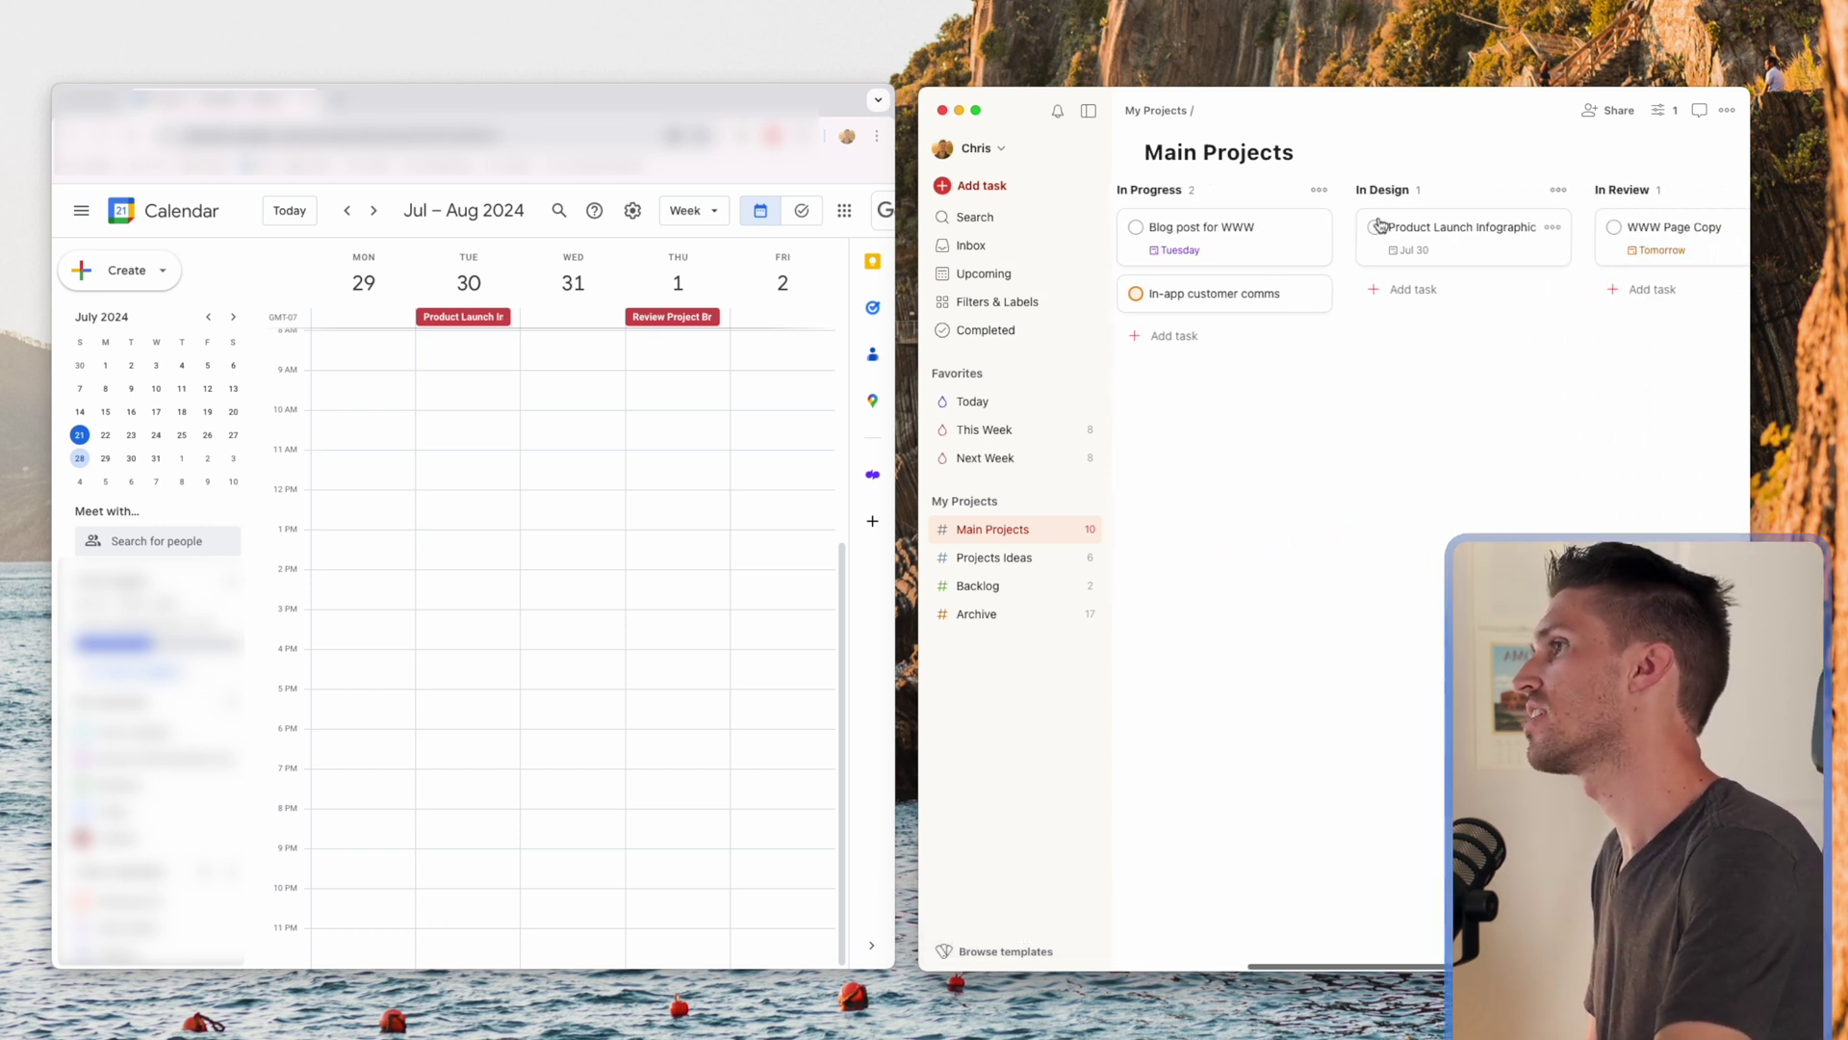
{"action": "left_click", "coordinate": [1454, 238]}
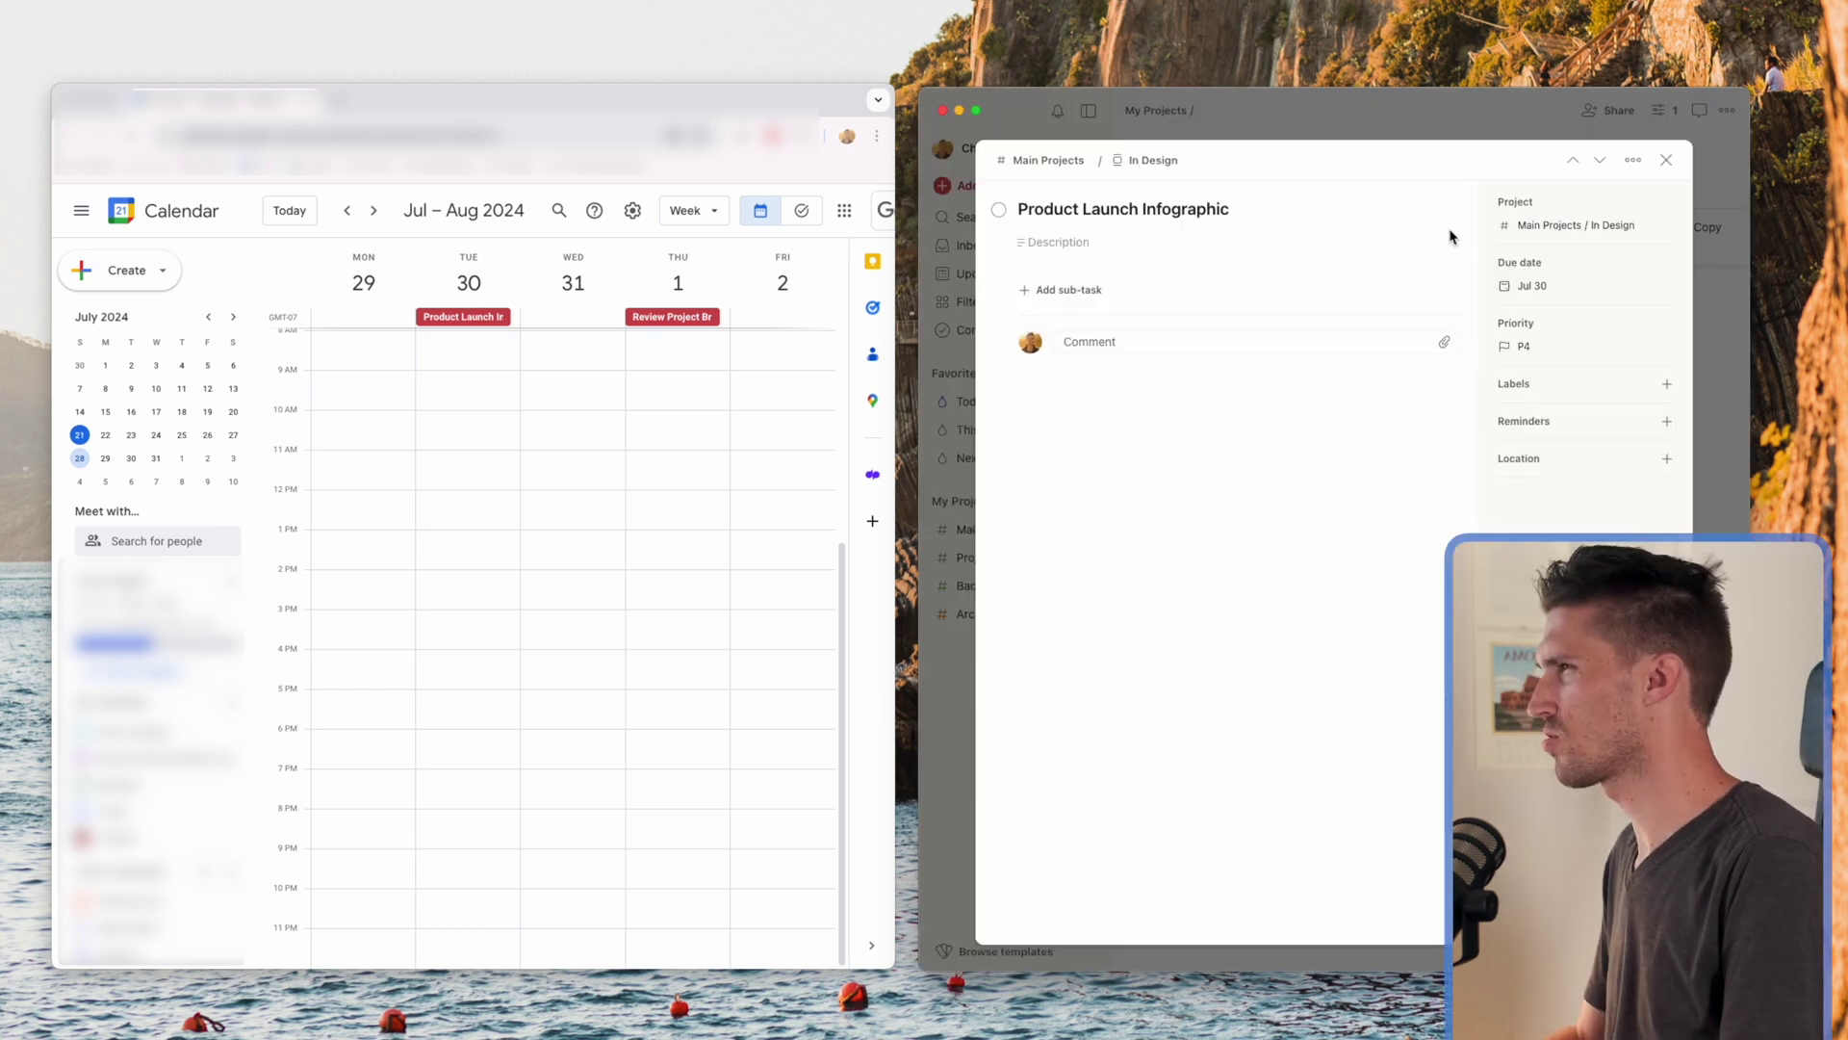
{"action": "key", "text": "t"}
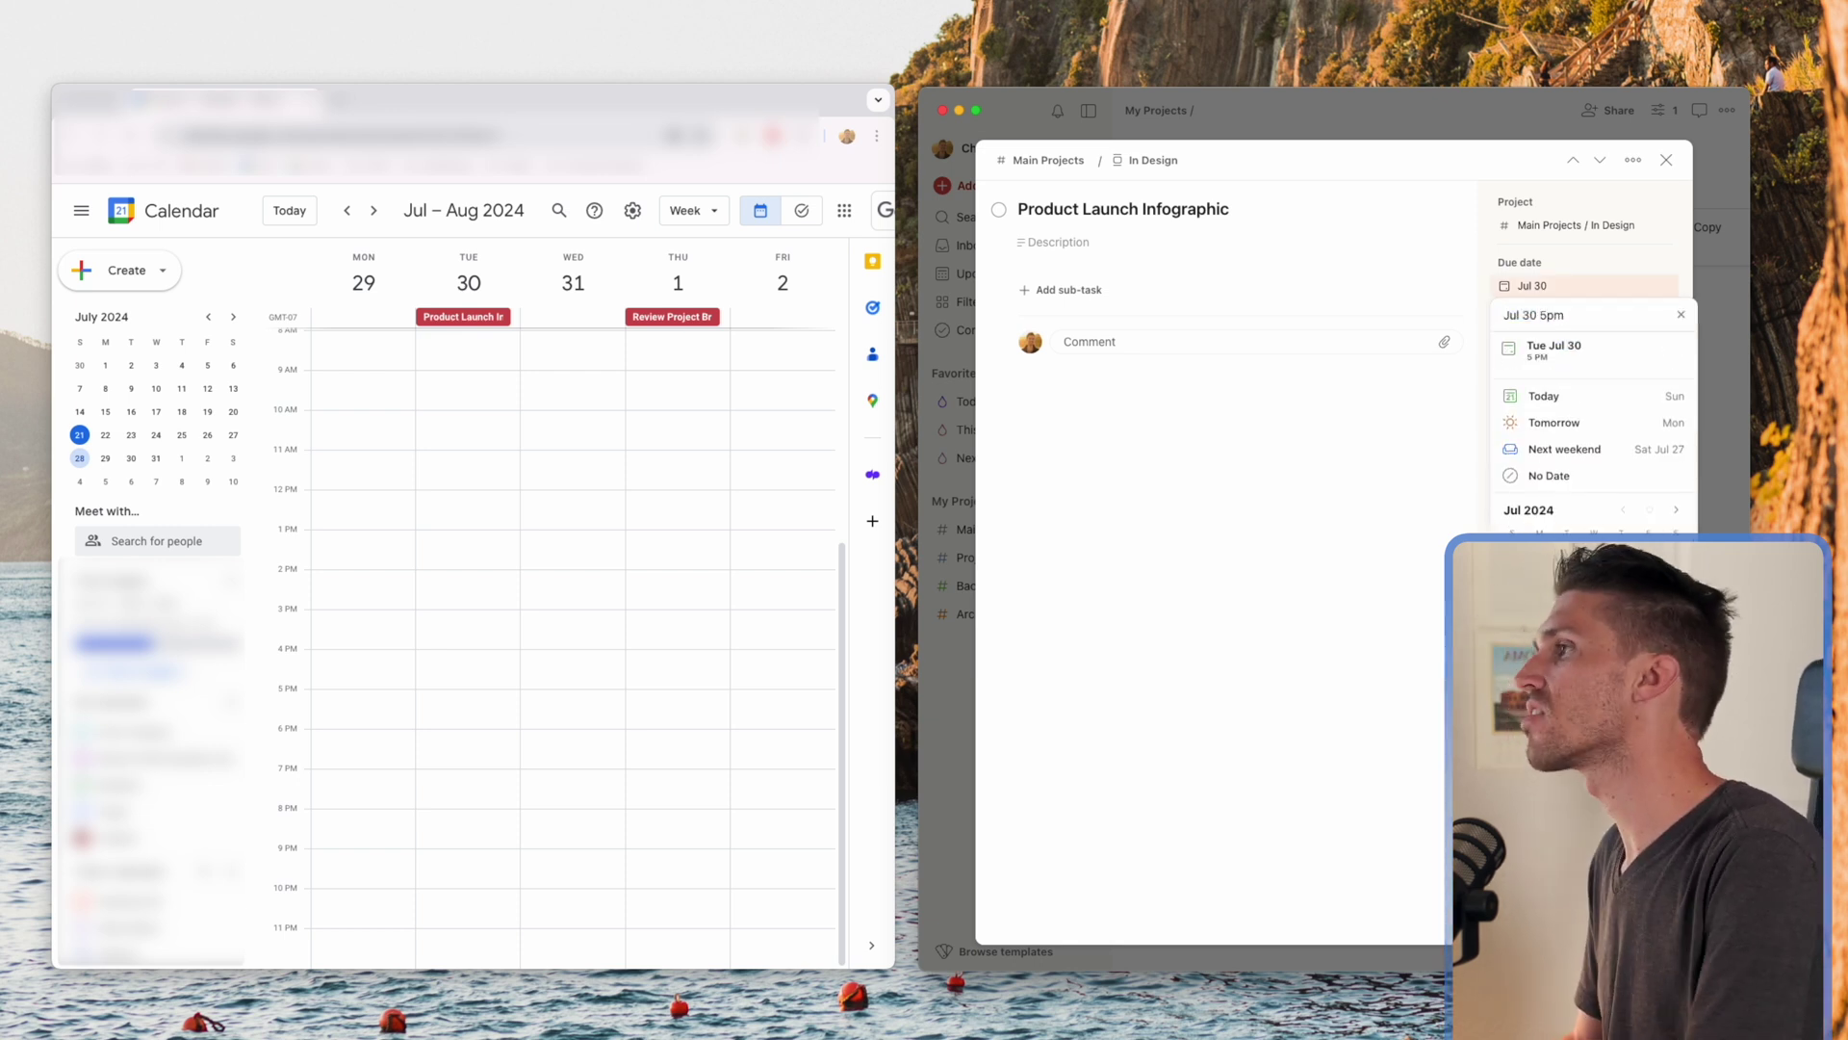
{"action": "type", "text": "5pm"}
{"action": "key", "text": "Return"}
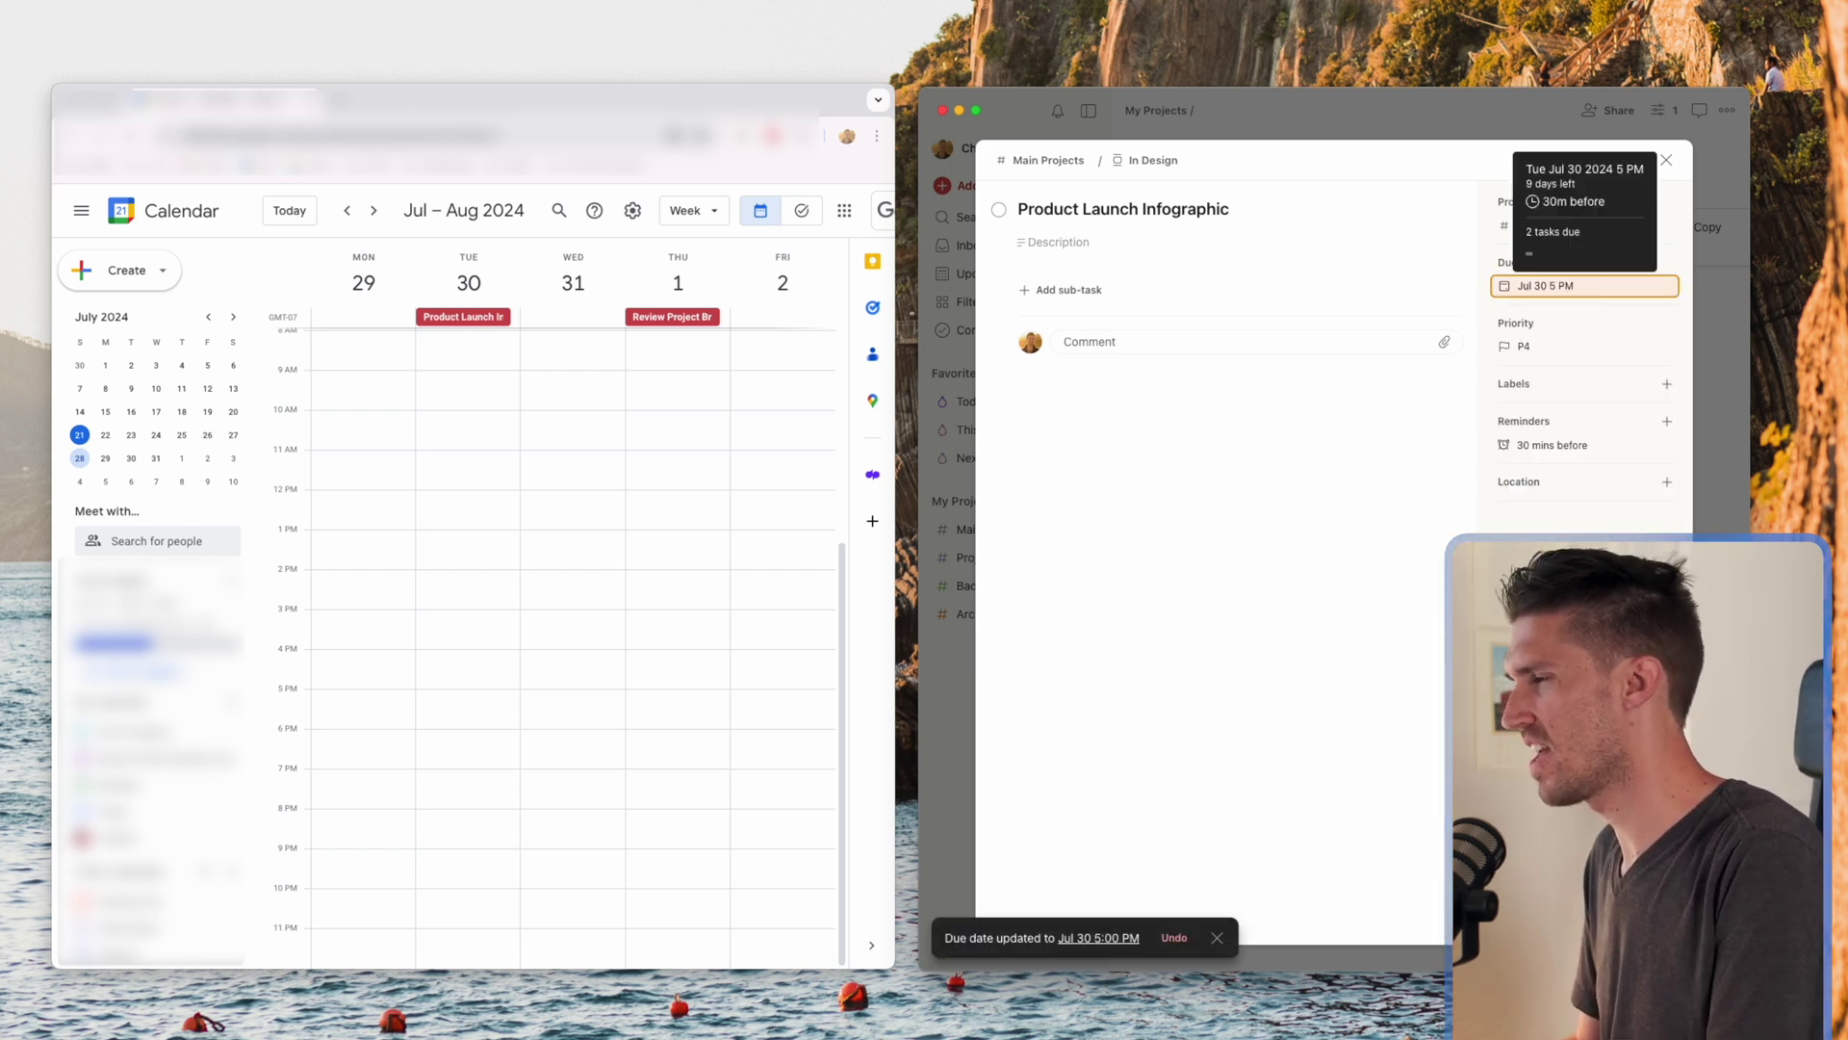
{"action": "left_click", "coordinate": [1666, 161]}
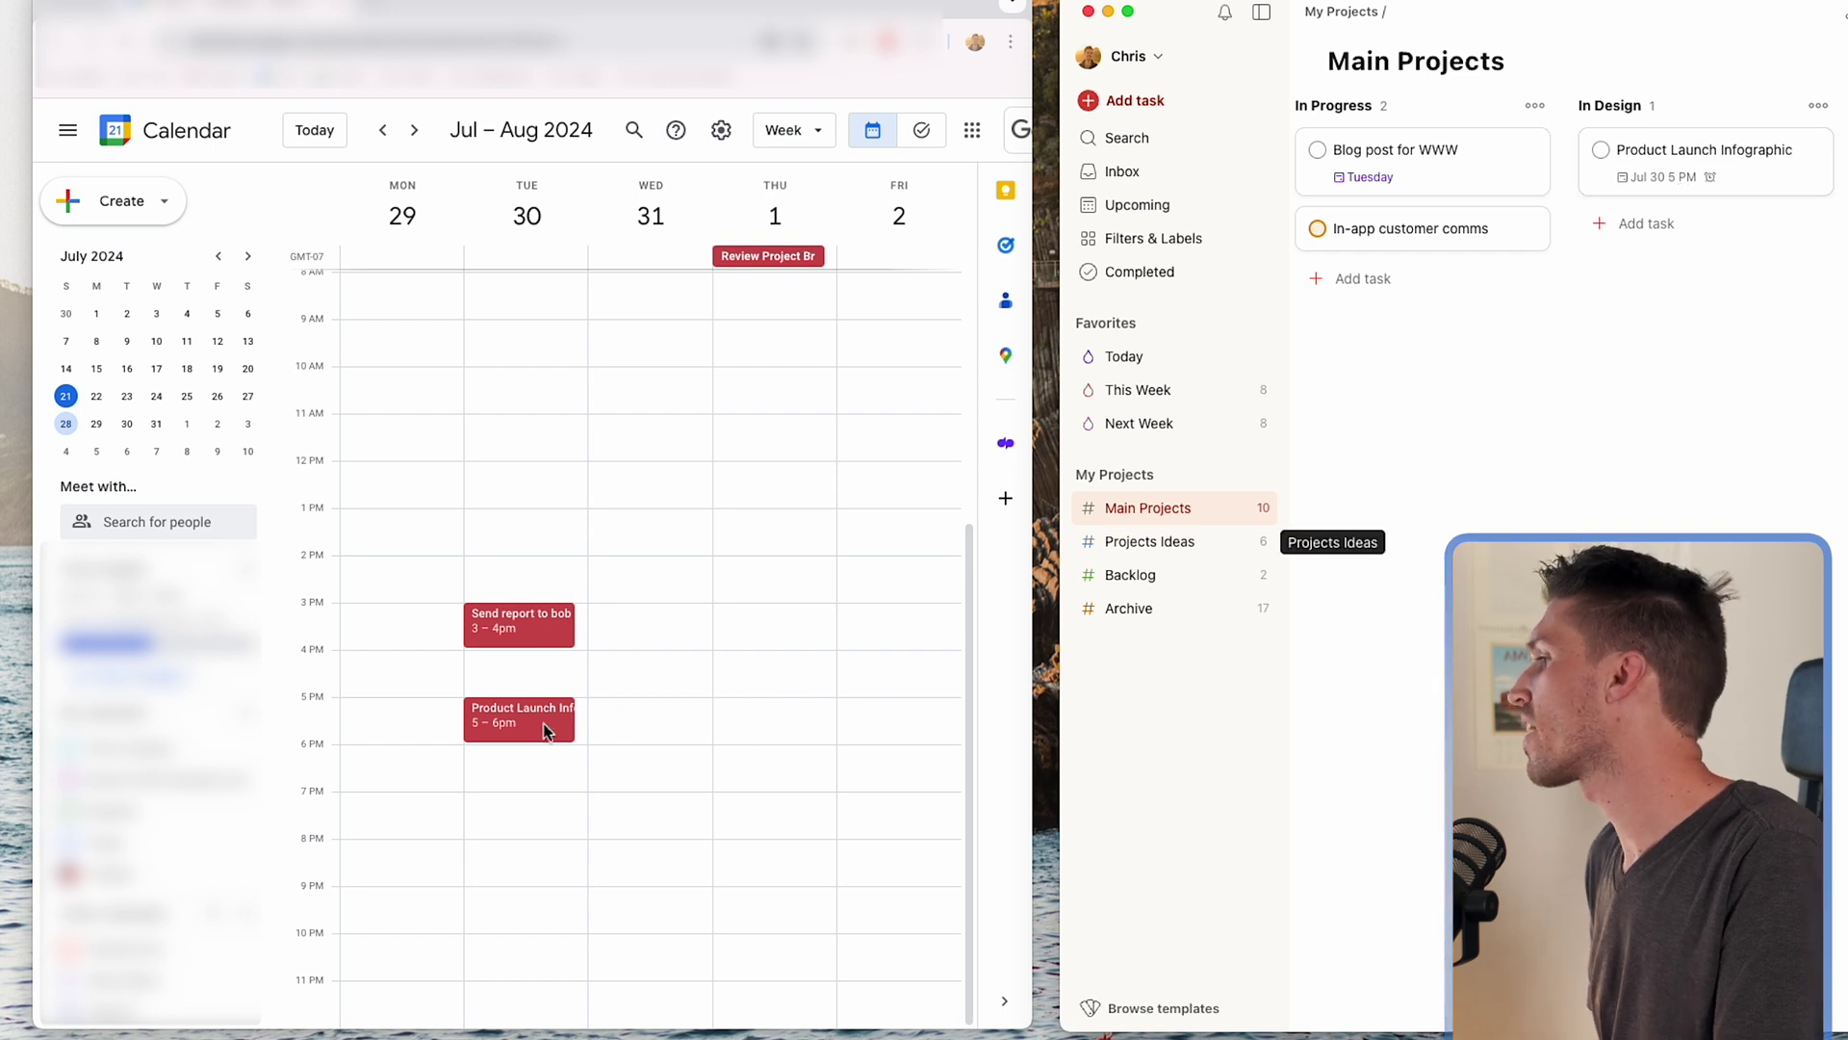
Step: Drag the Product Launch event on Tuesday Jul 30 up to 10–11 AM in Google Calendar
{"action": "left_click_drag", "start_coordinate": [572, 730], "coordinate": [510, 387]}
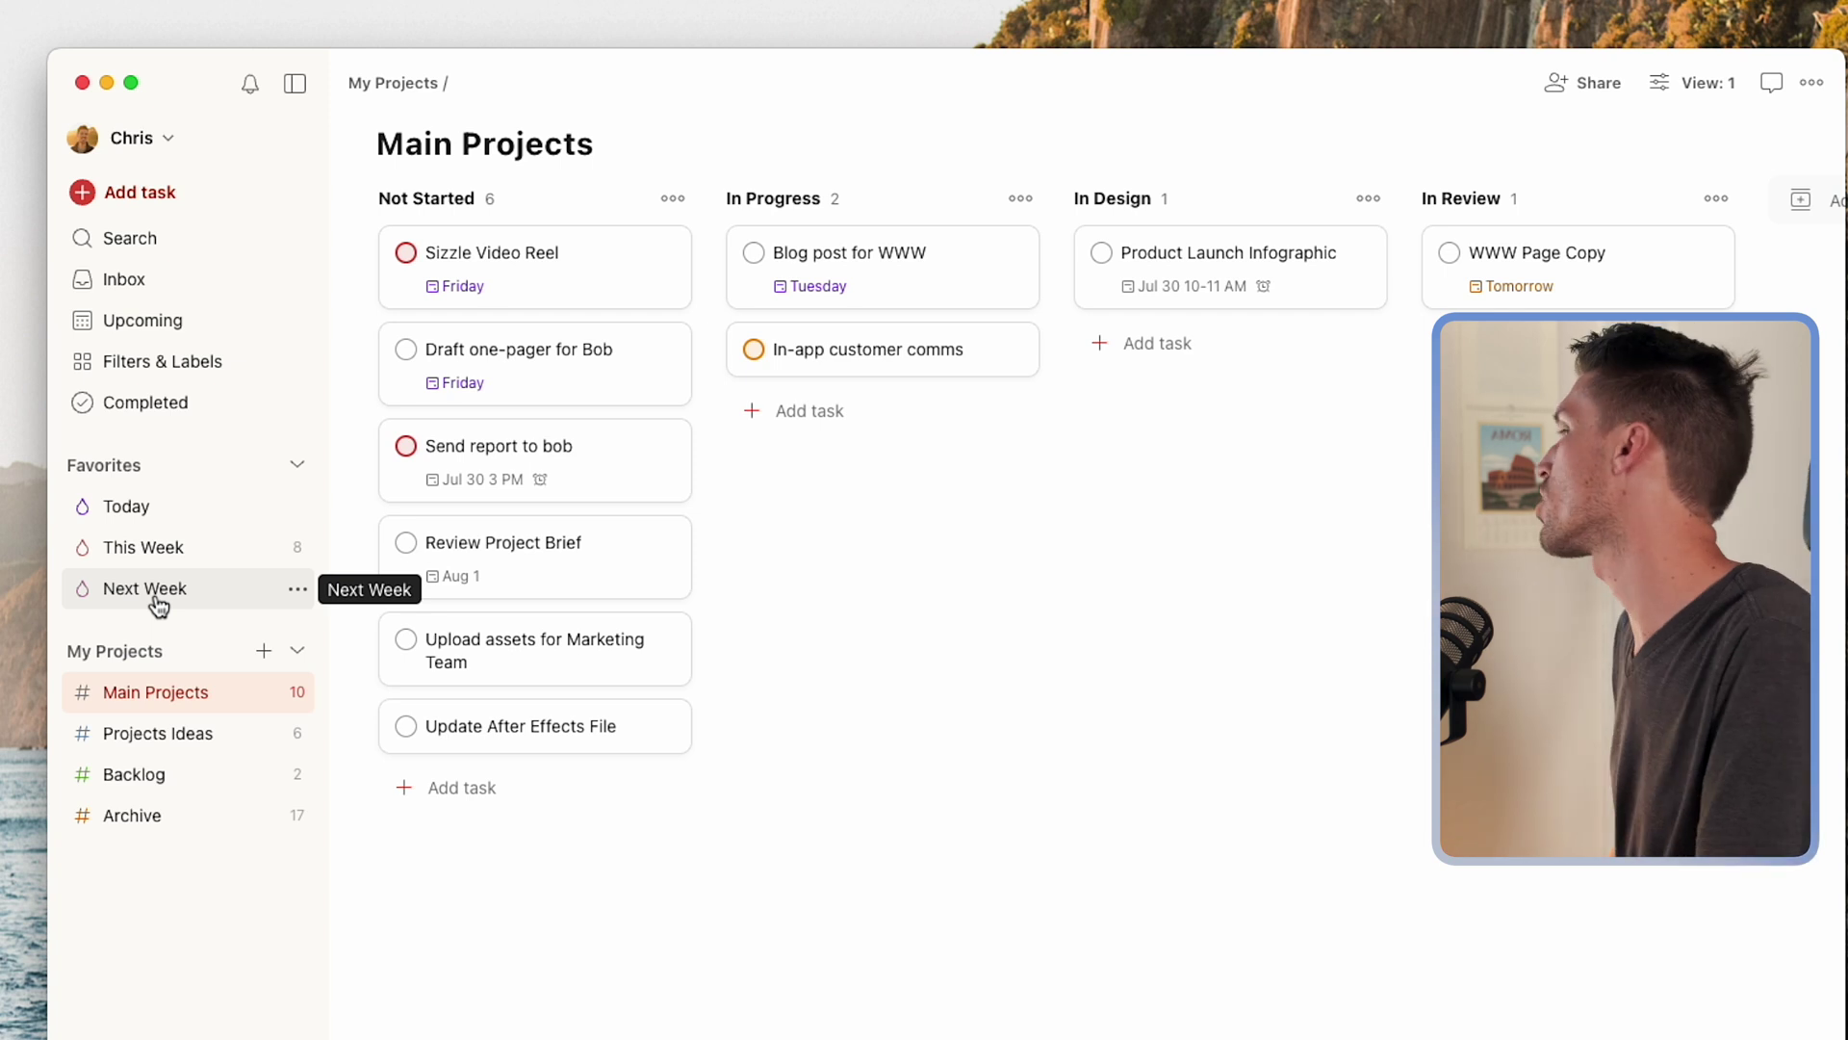
Step: From Filters & Labels, start a new filter using the AI Filter Assist
{"action": "left_click", "coordinate": [171, 370]}
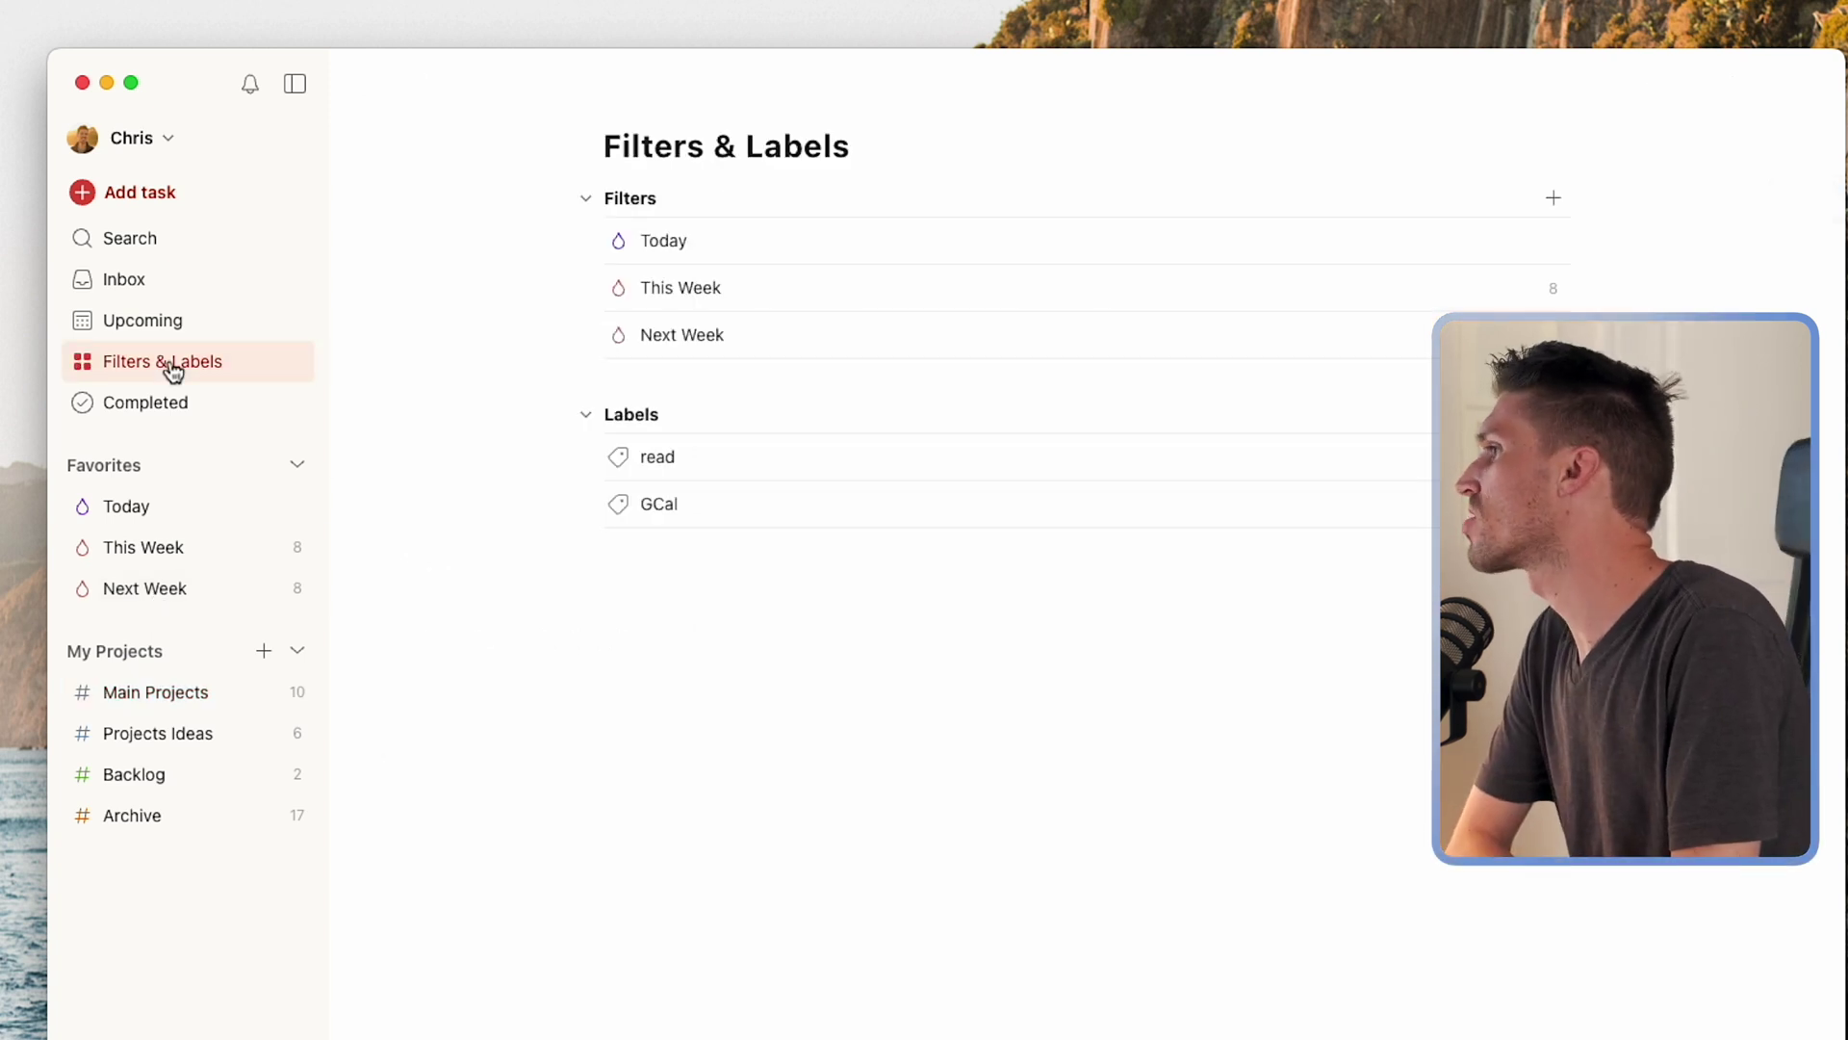
{"action": "left_click", "coordinate": [1553, 199]}
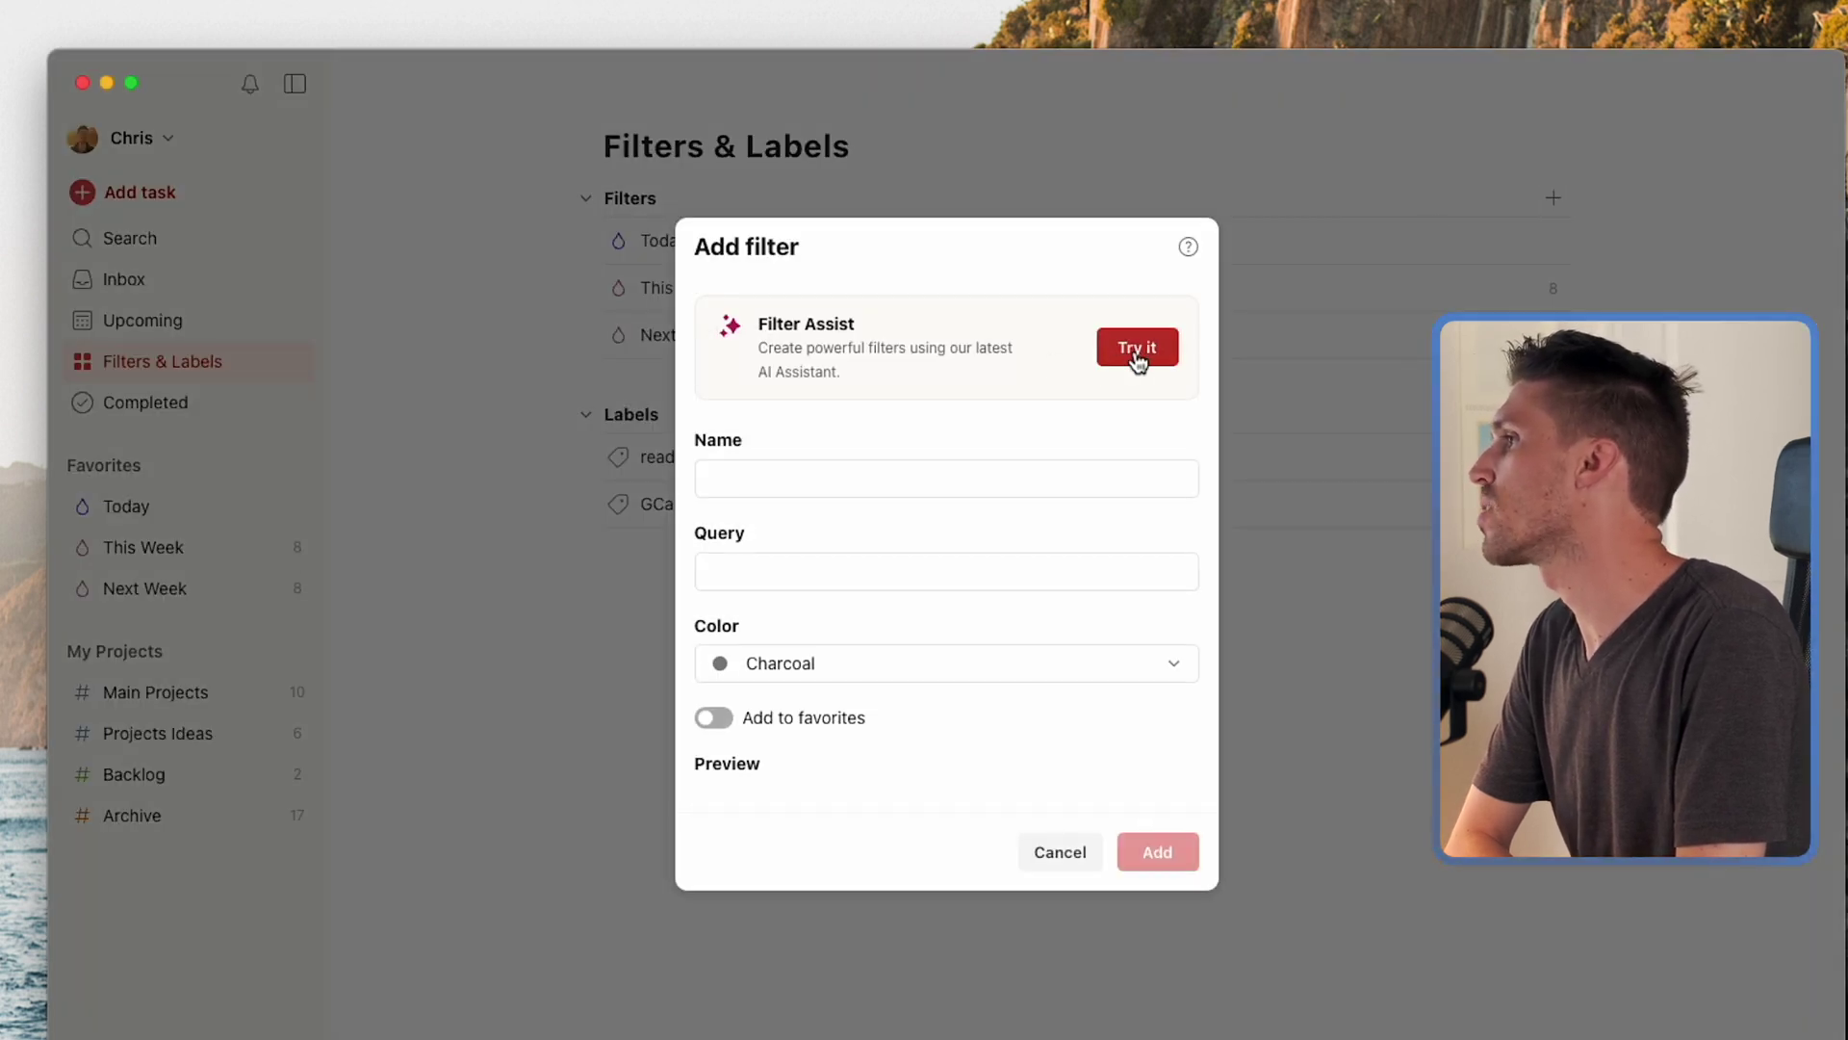
{"action": "left_click", "coordinate": [1137, 352]}
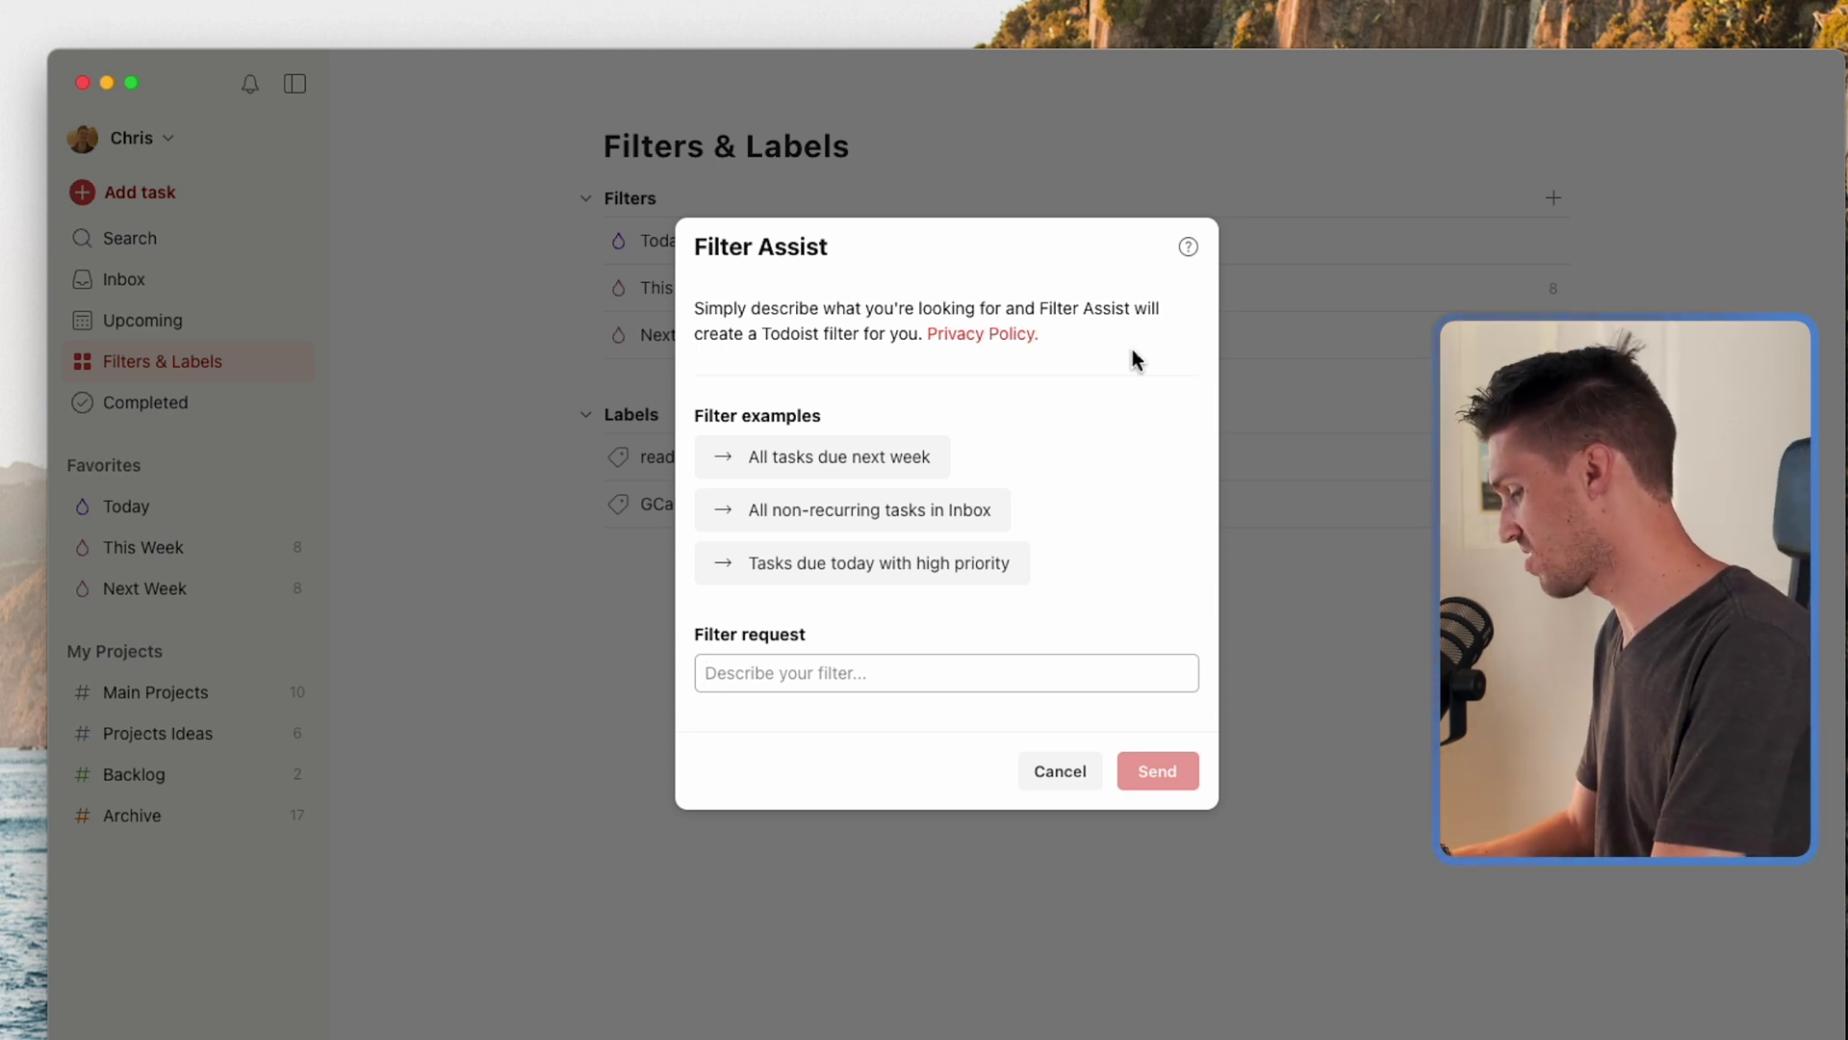
Step: Submit the filter request 'Tasks due this week in Main Projects'
{"action": "type", "text": "Taks due"}
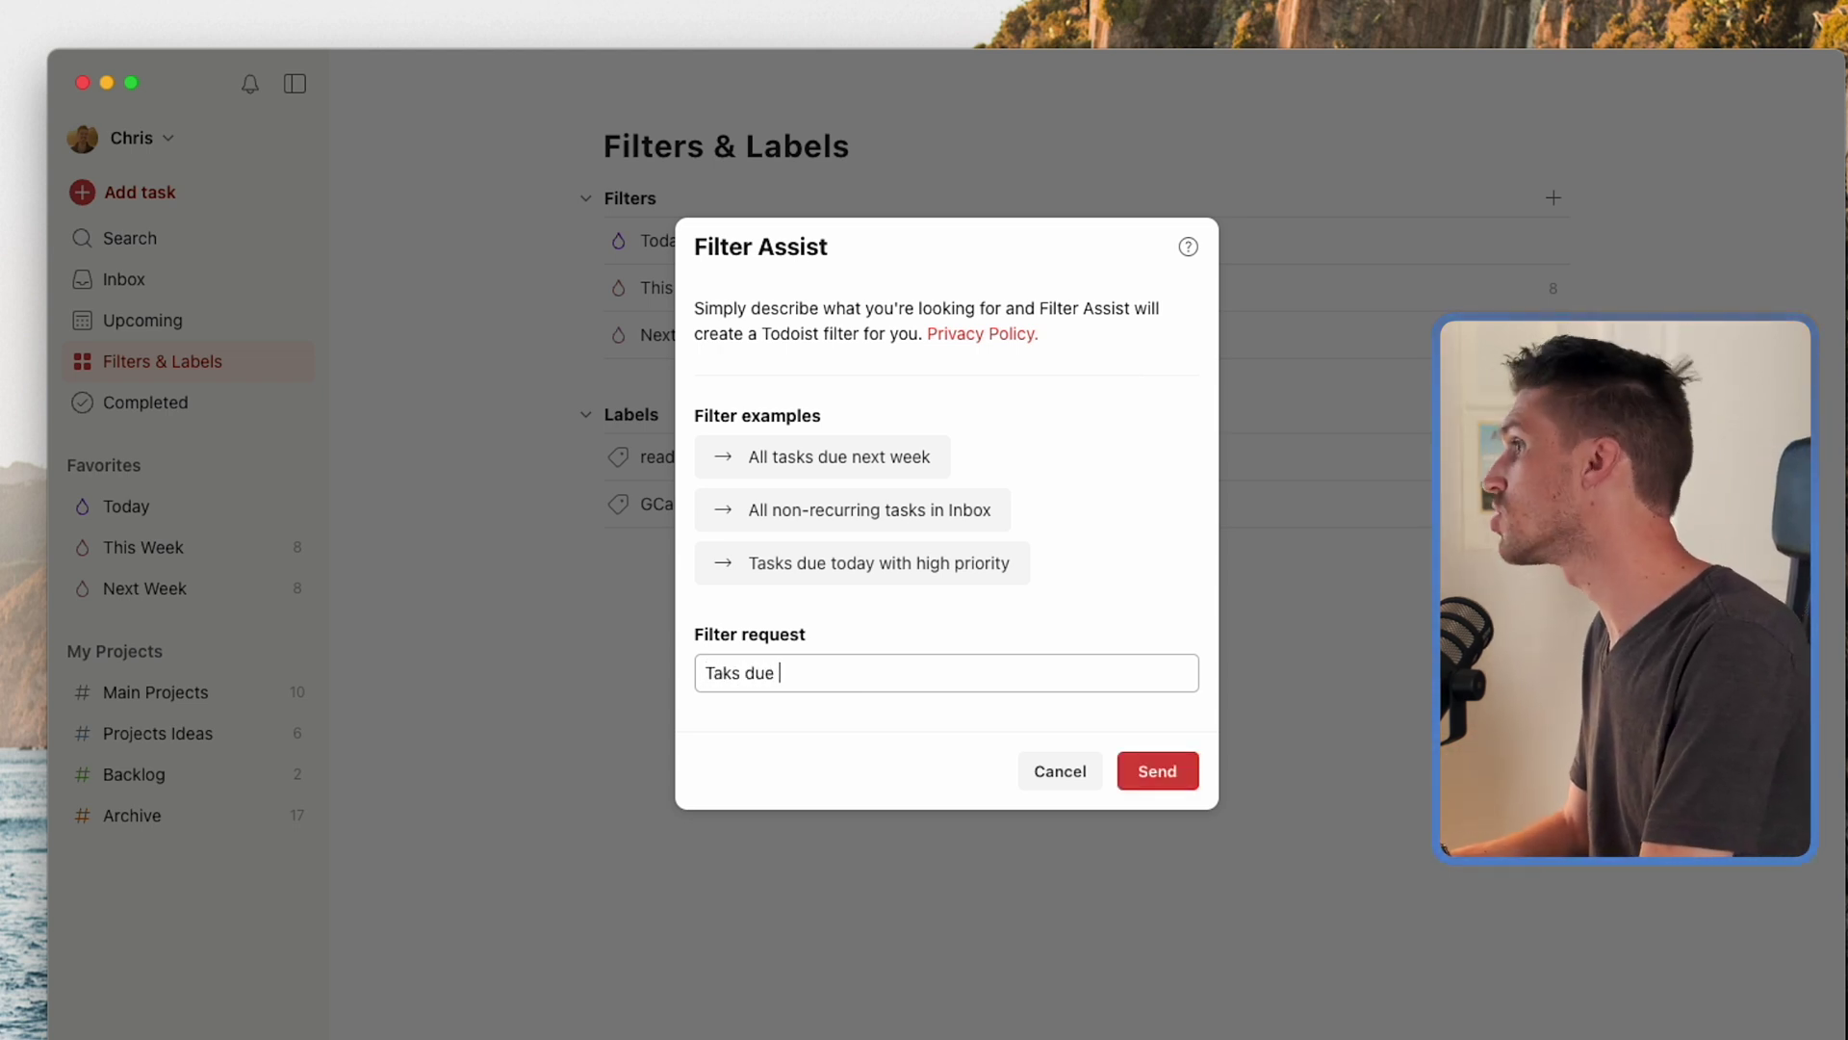
{"action": "key", "text": "super+a"}
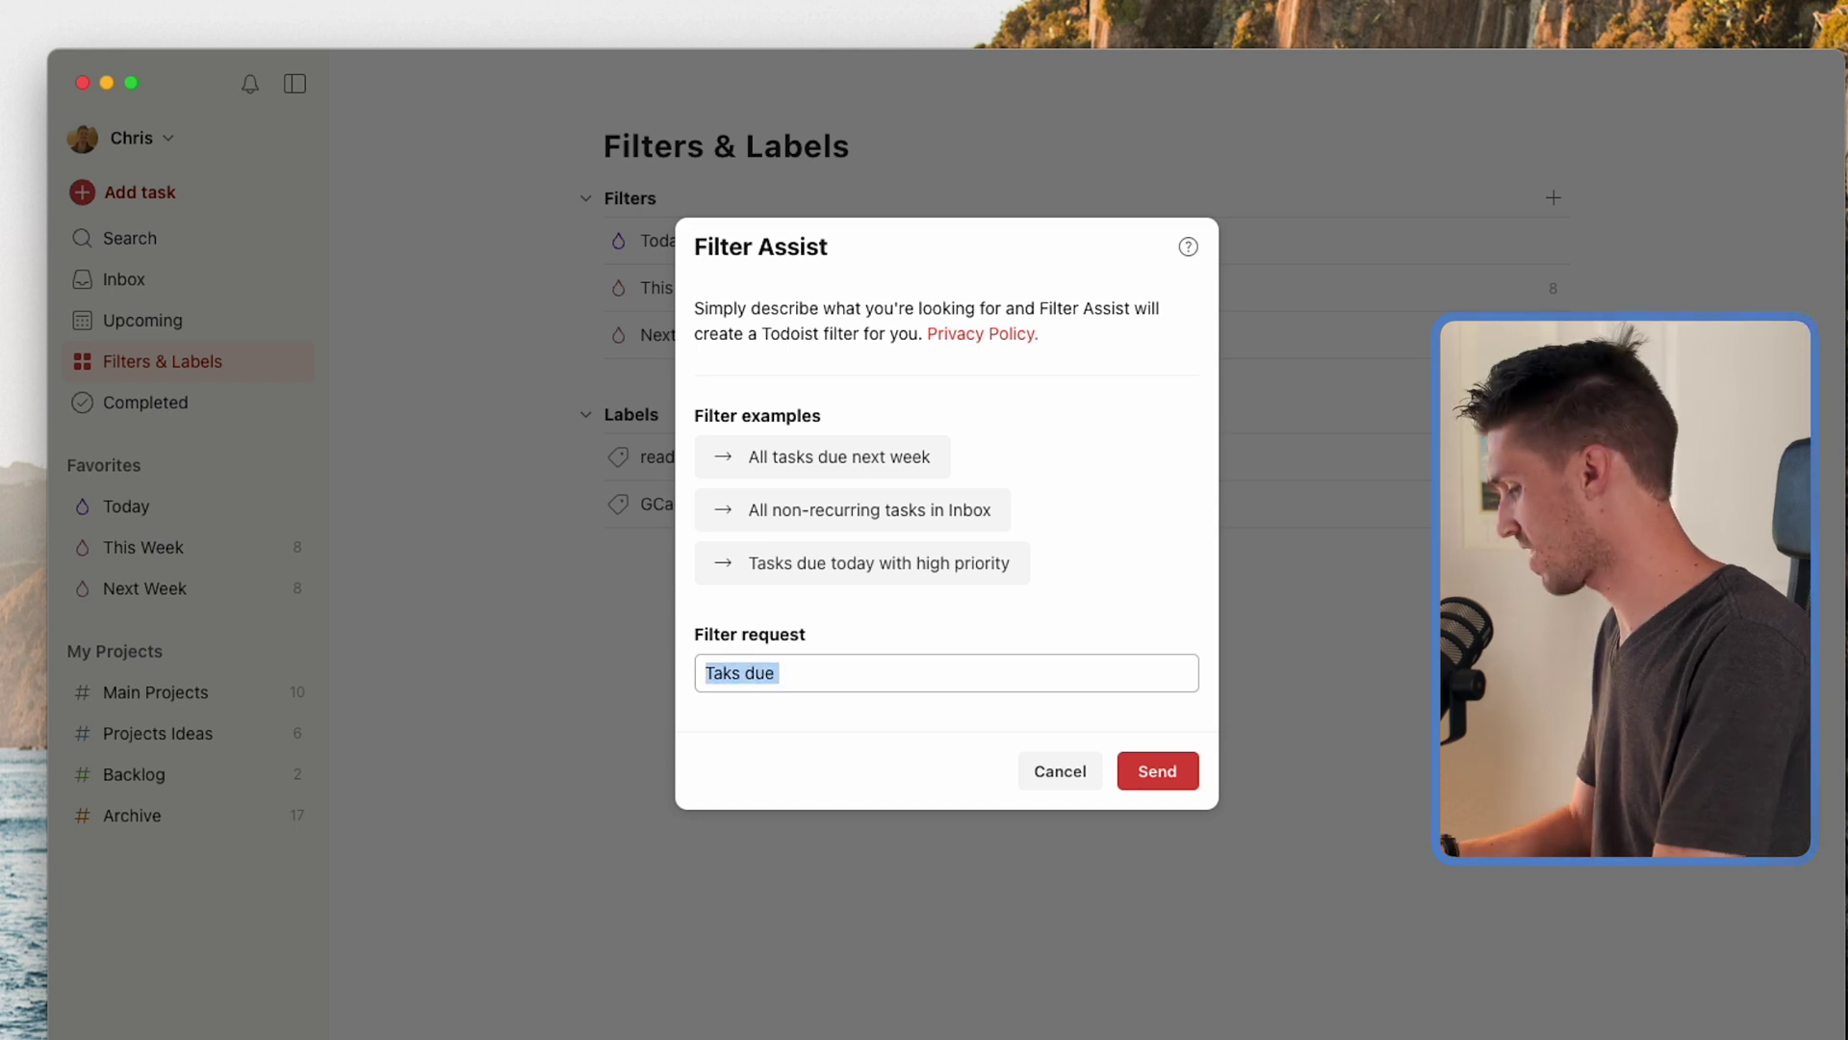
{"action": "type", "text": "T"}
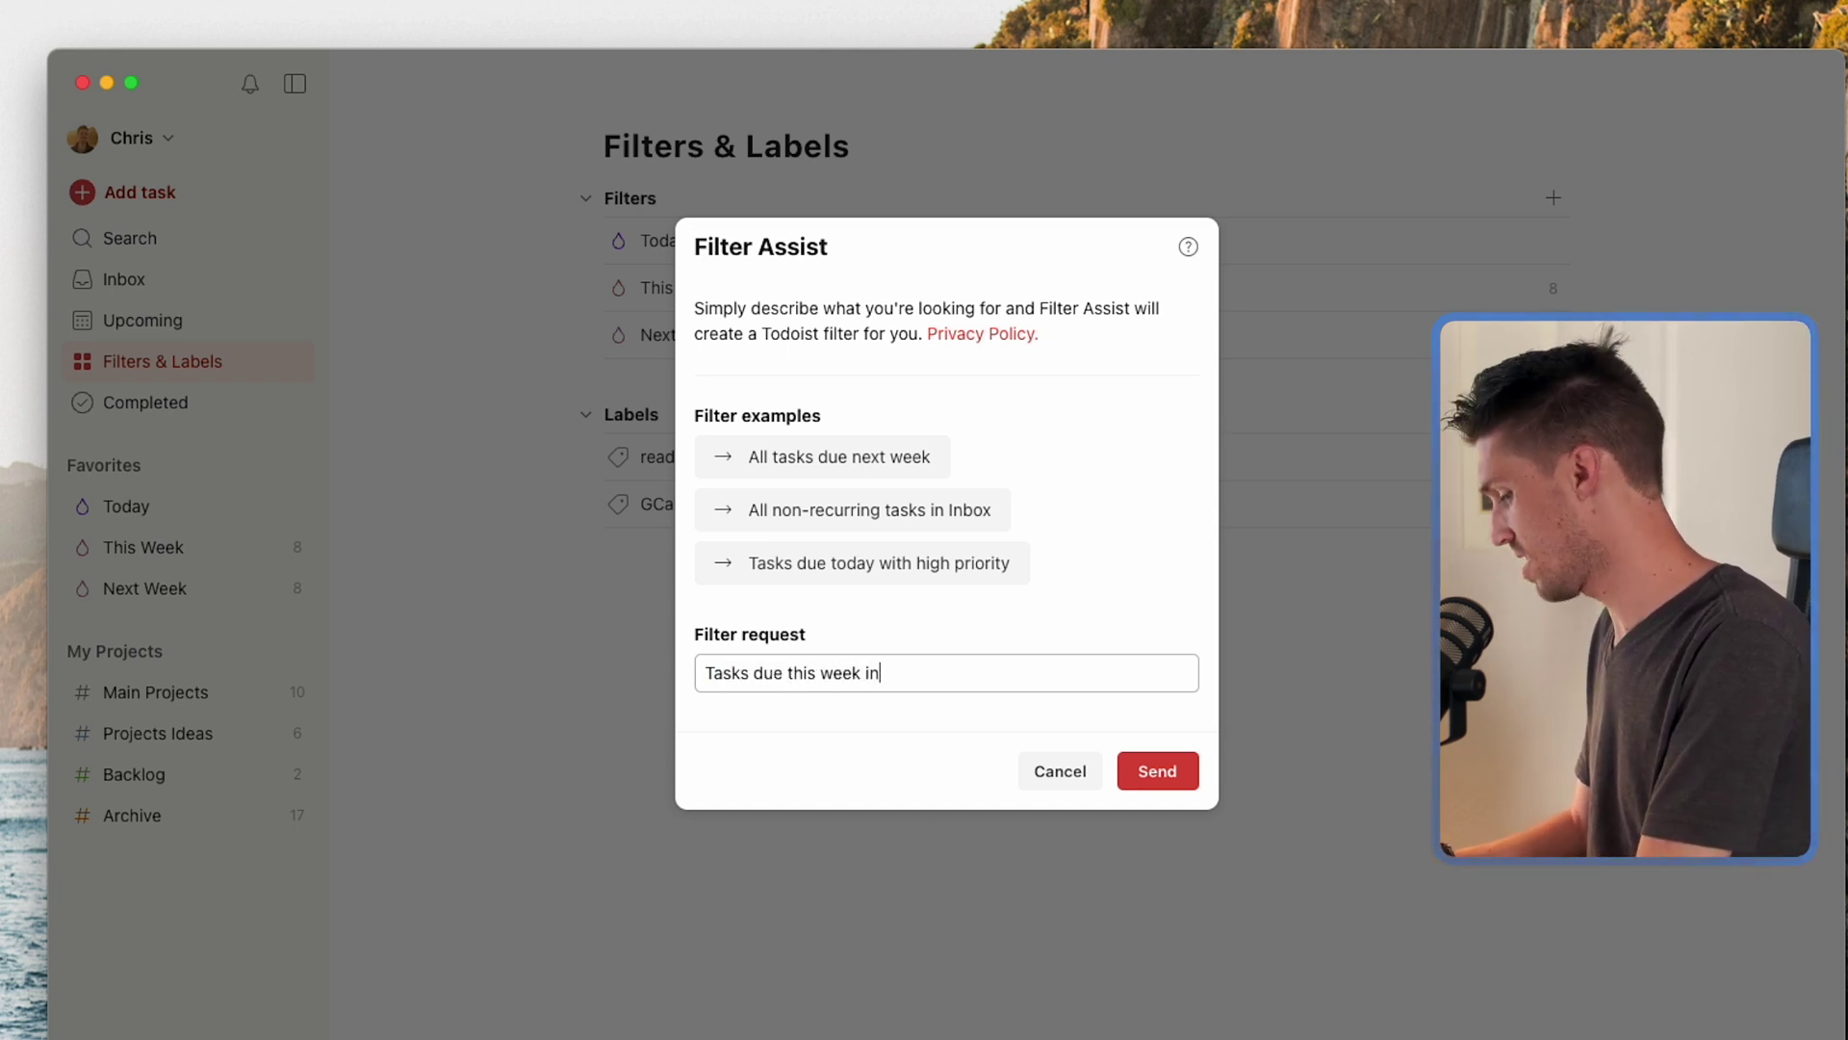
{"action": "type", "text": "Main Projects"}
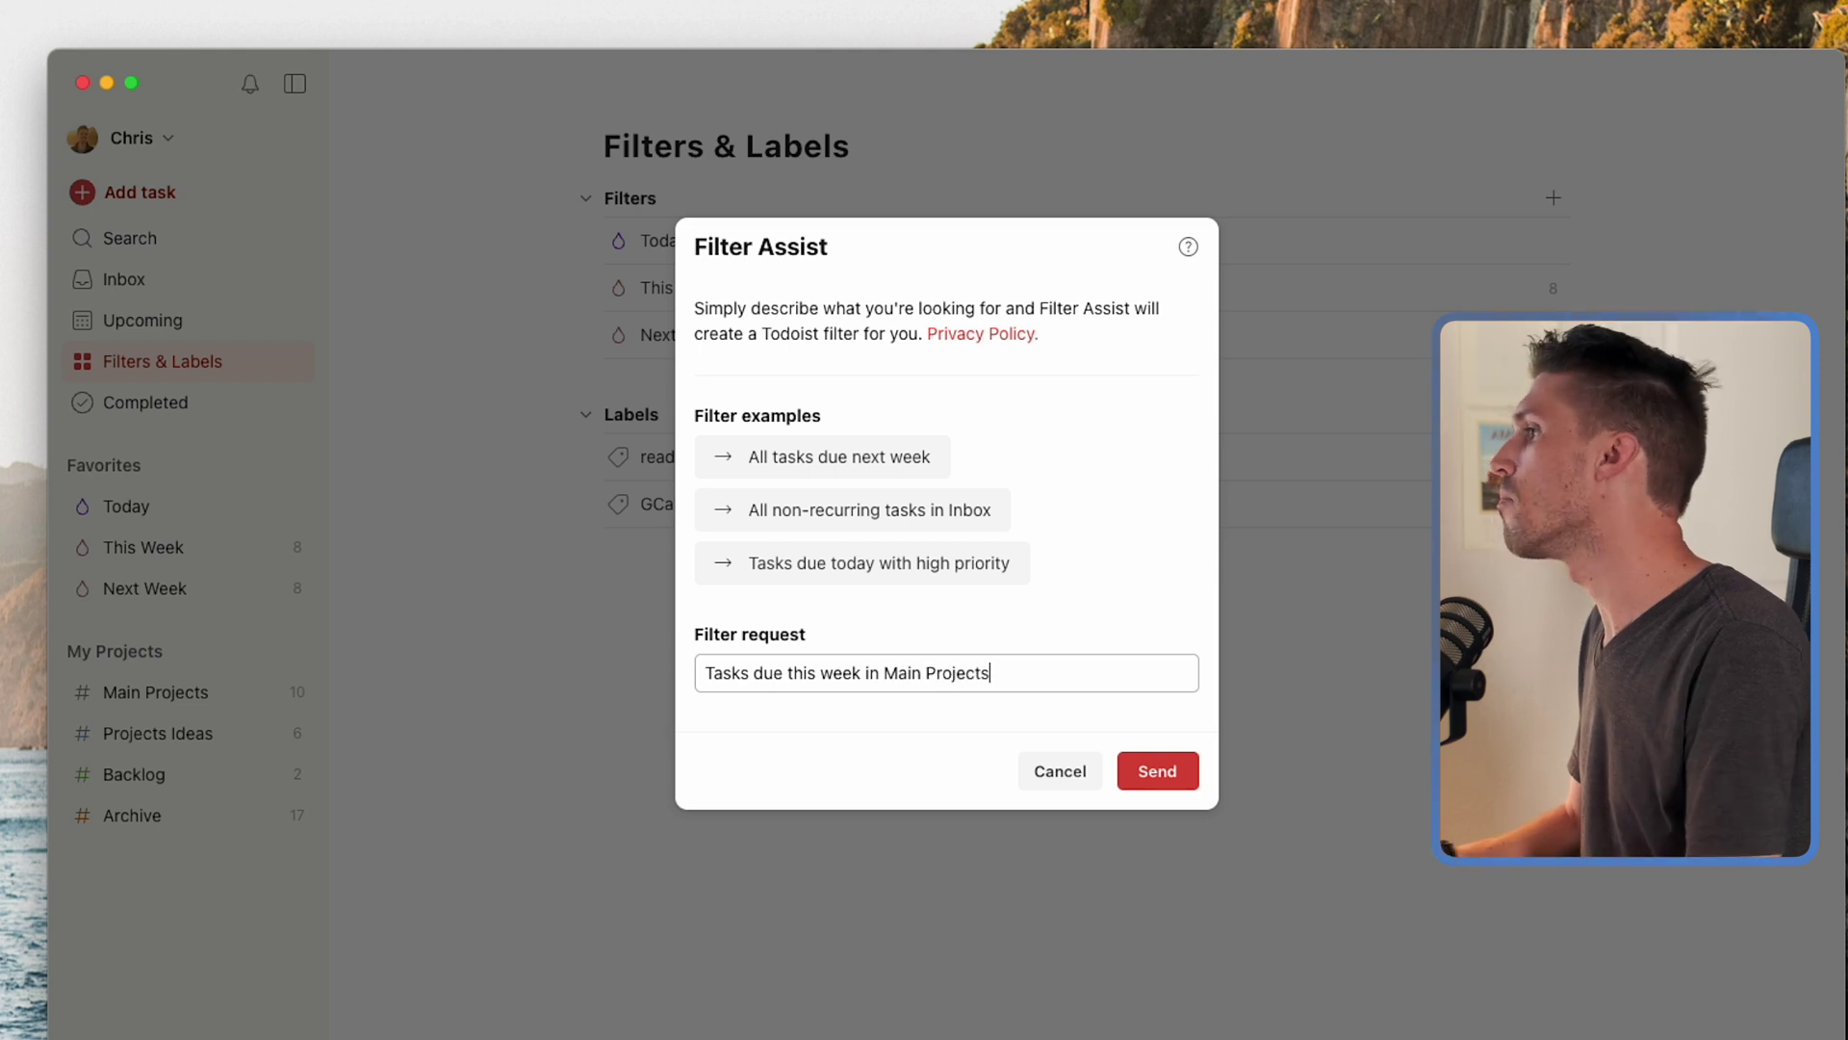
{"action": "left_click", "coordinate": [1144, 782]}
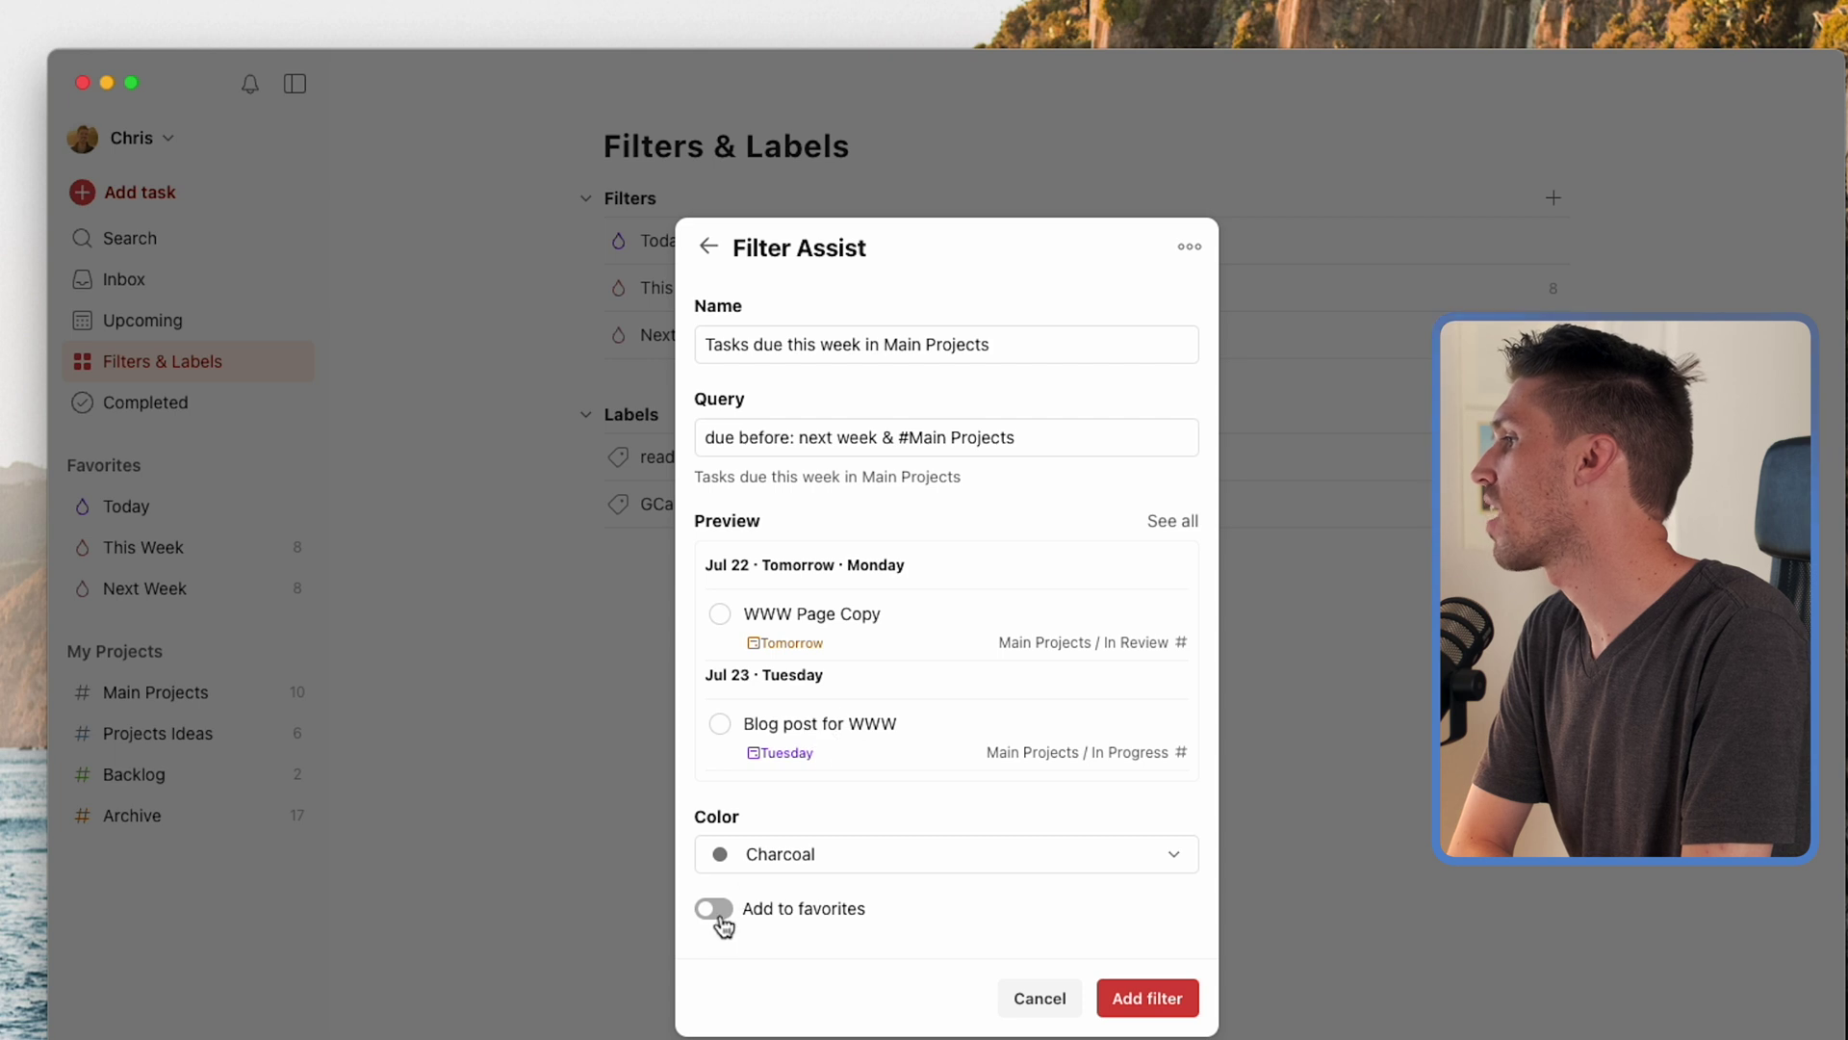
Step: Save the AI-generated filter 'Tasks due this week in Main Projects' with Add to favorites on
{"action": "left_click", "coordinate": [1123, 997]}
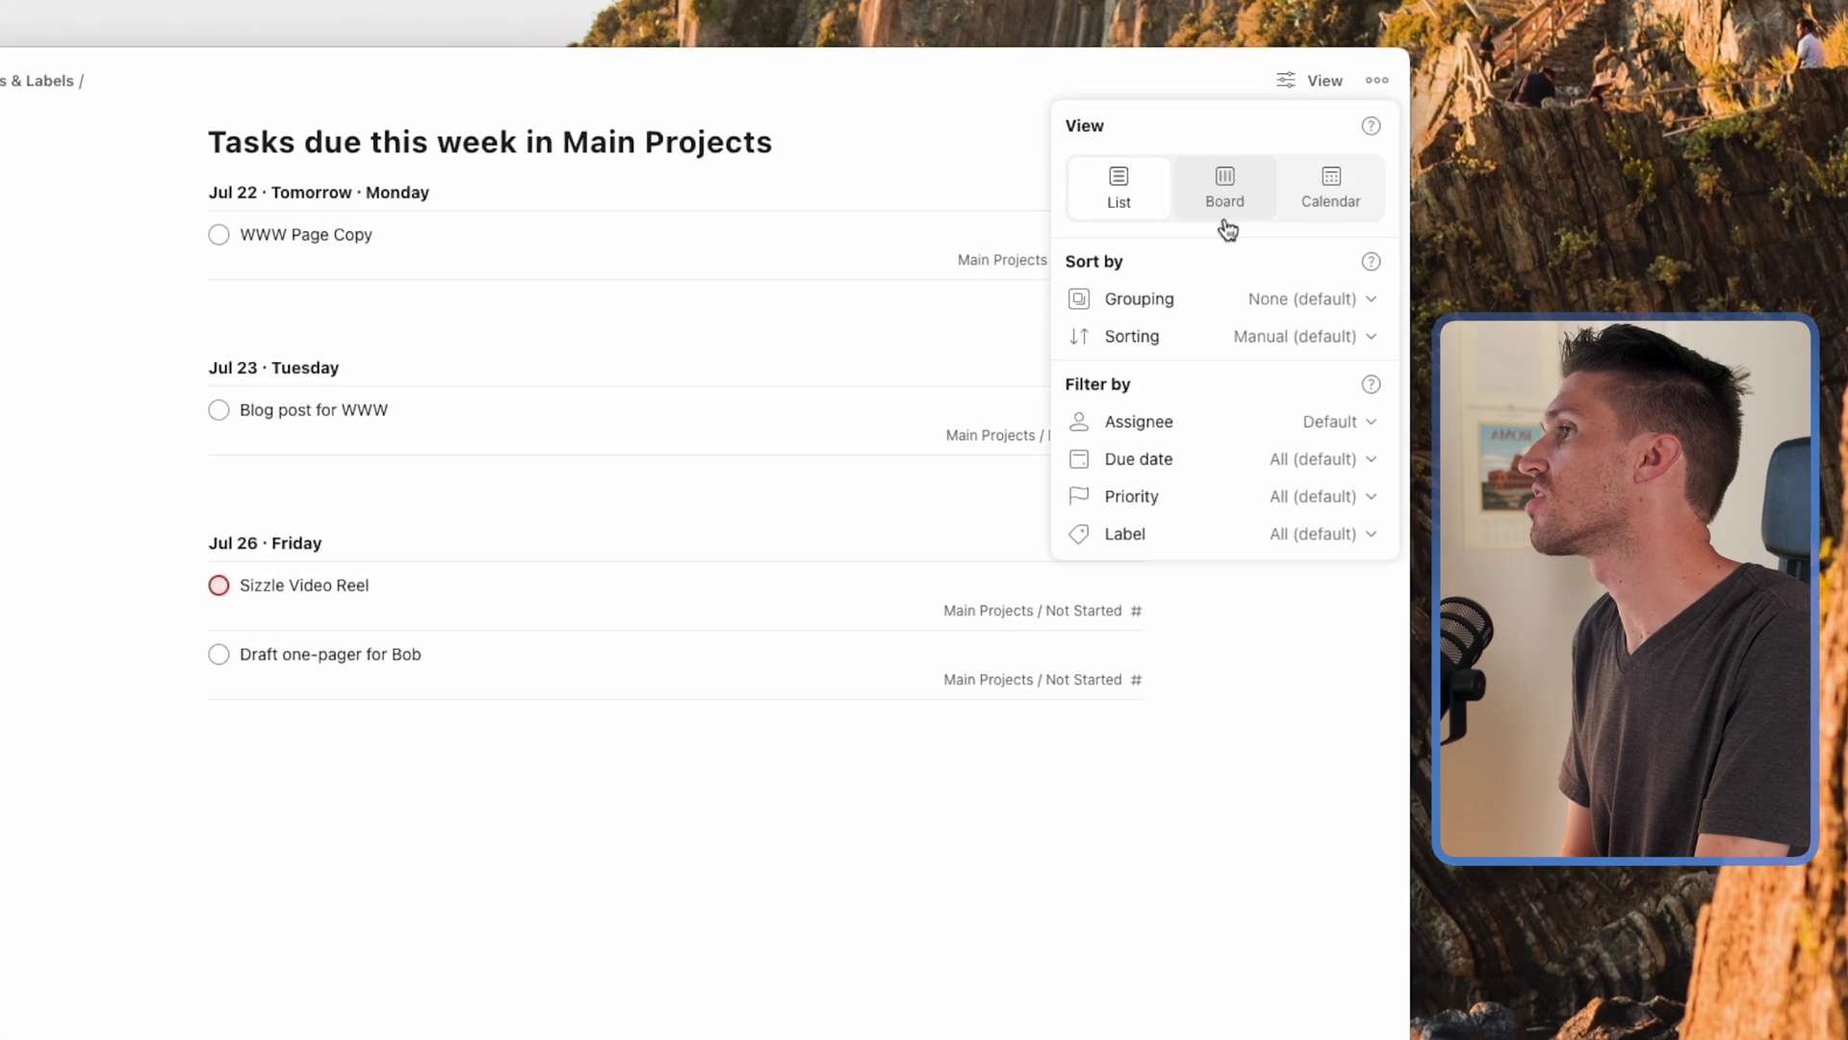
Step: Switch the filter's layout to the weekly Calendar view showing tasks on Jul 22, 23 and 26
{"action": "left_click", "coordinate": [1215, 210]}
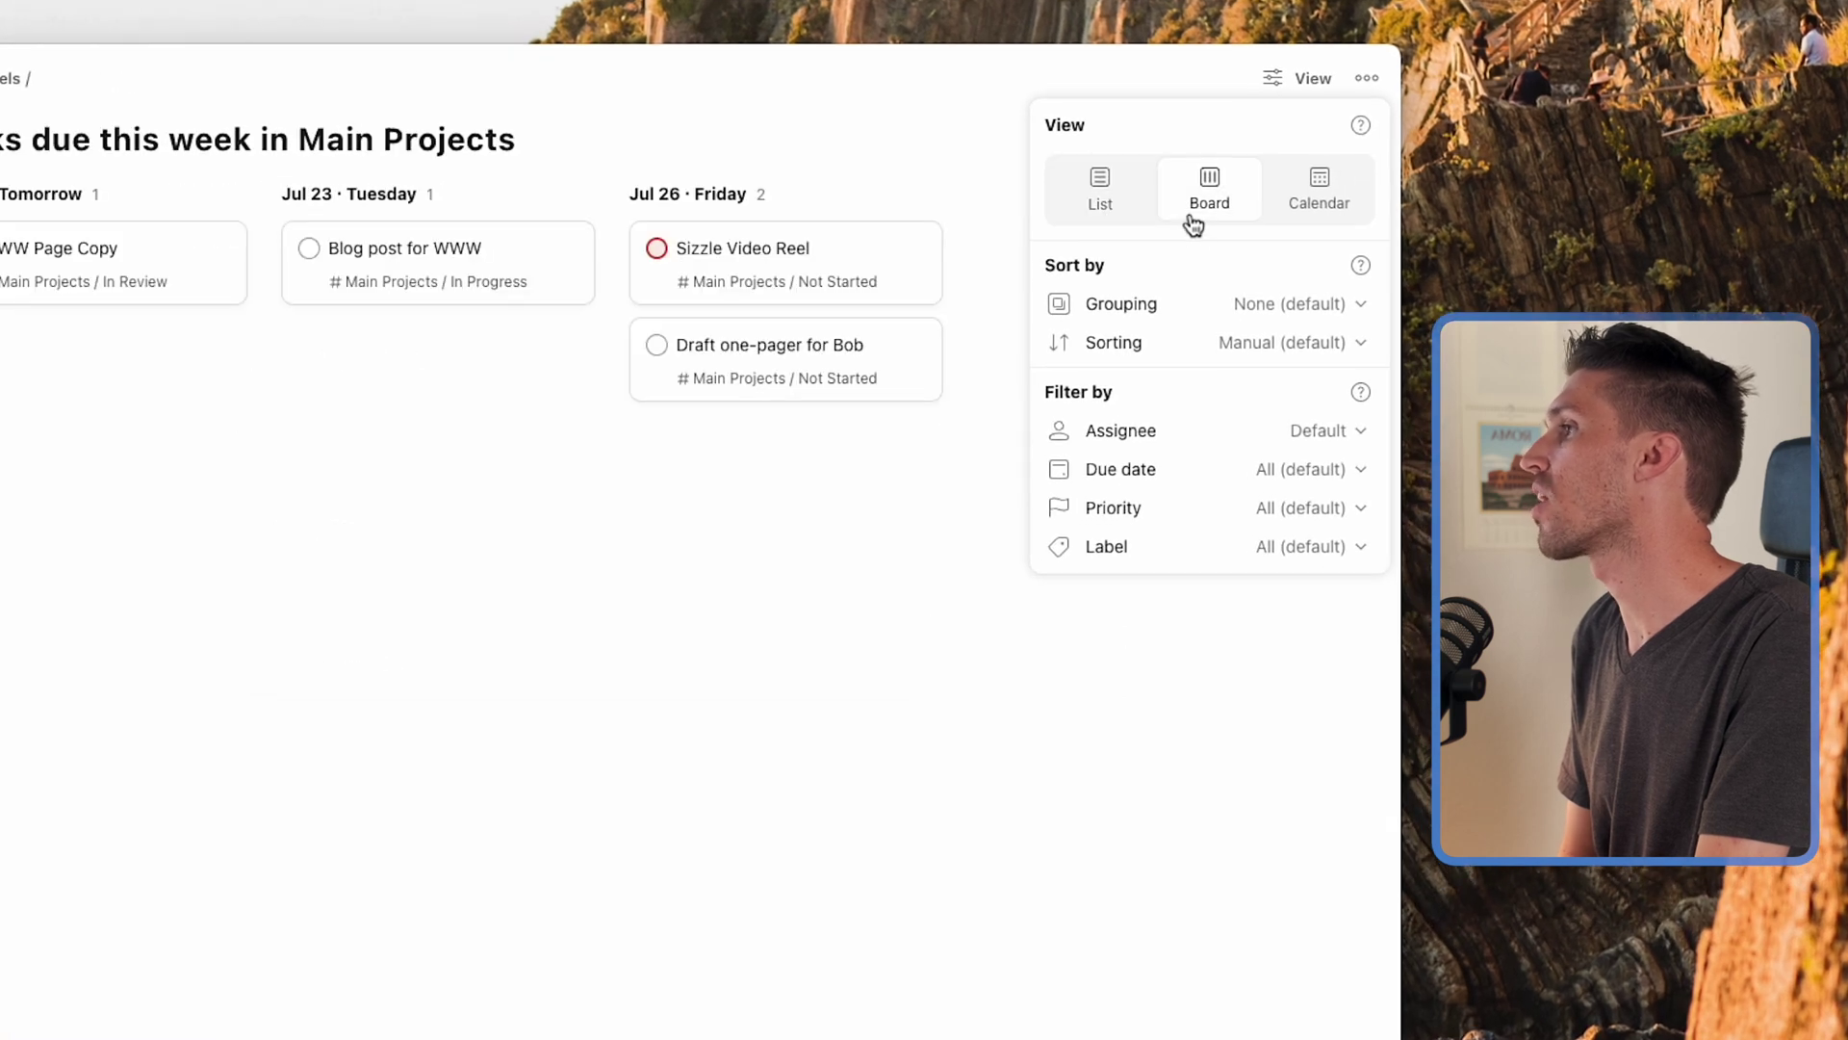
{"action": "left_click", "coordinate": [1320, 223]}
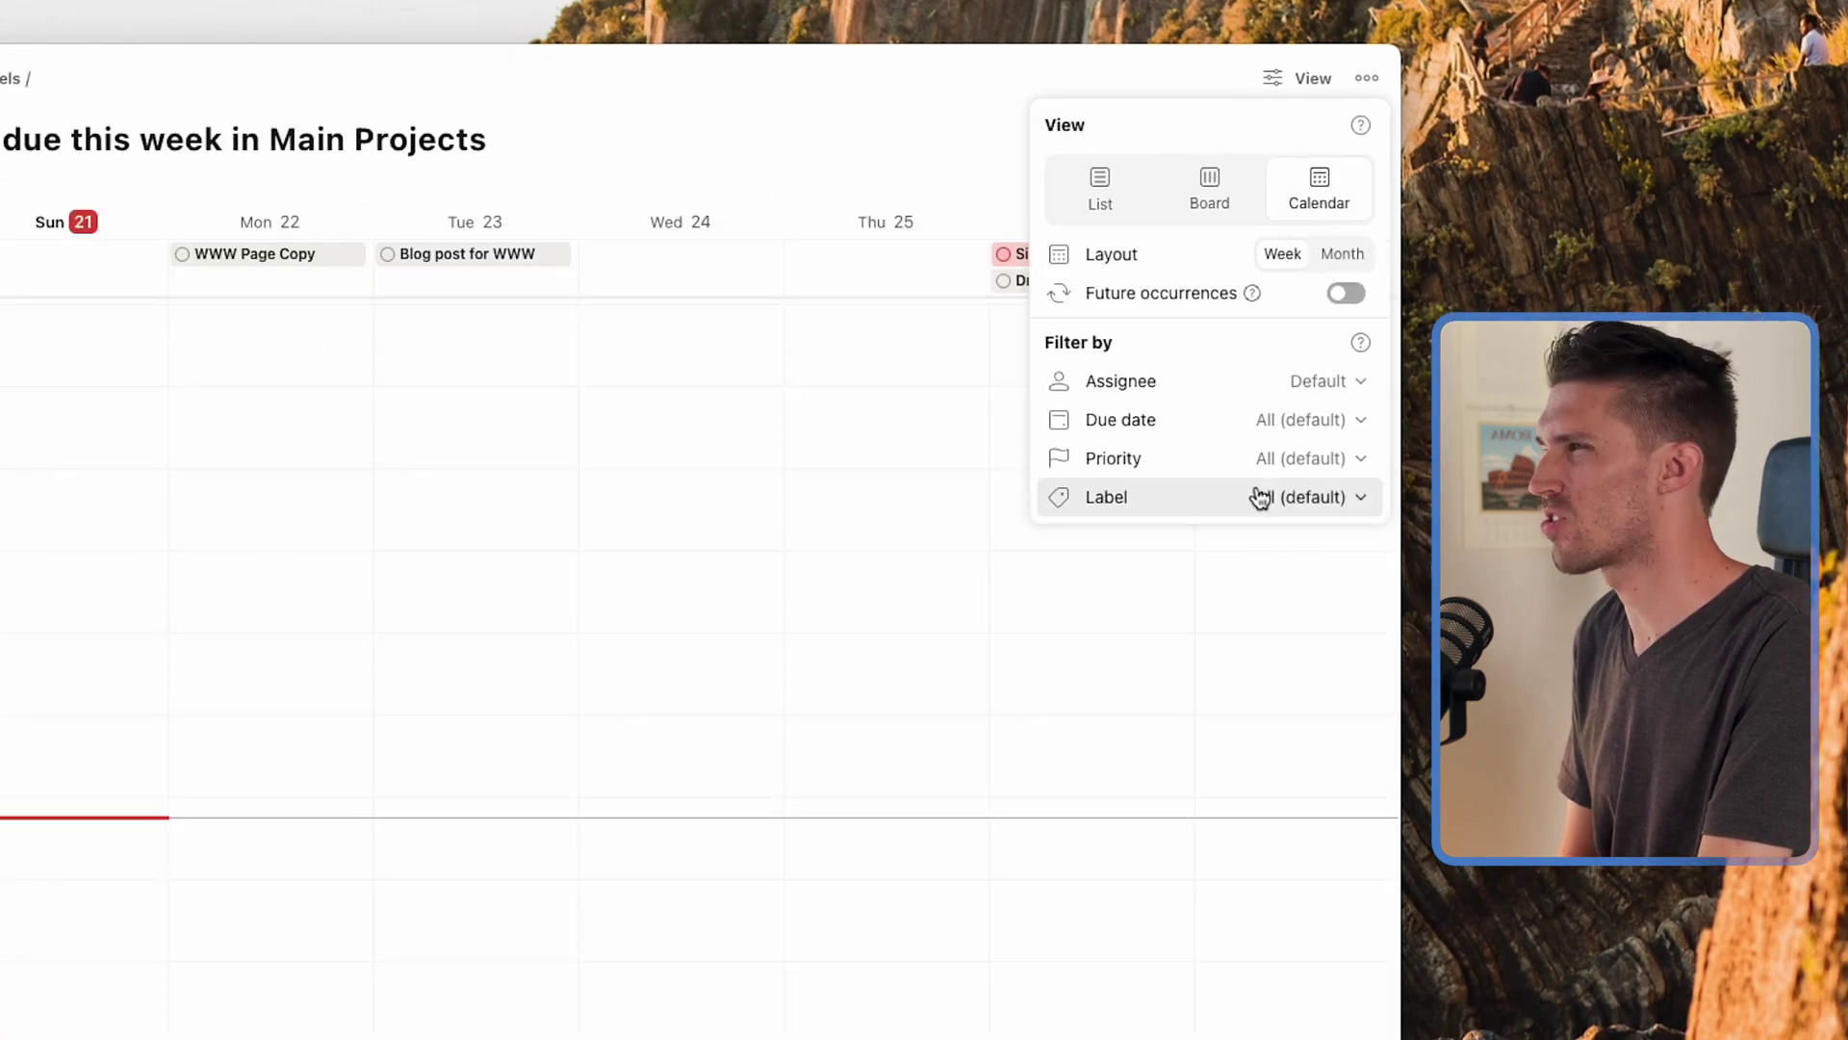
{"action": "left_click", "coordinate": [764, 337]}
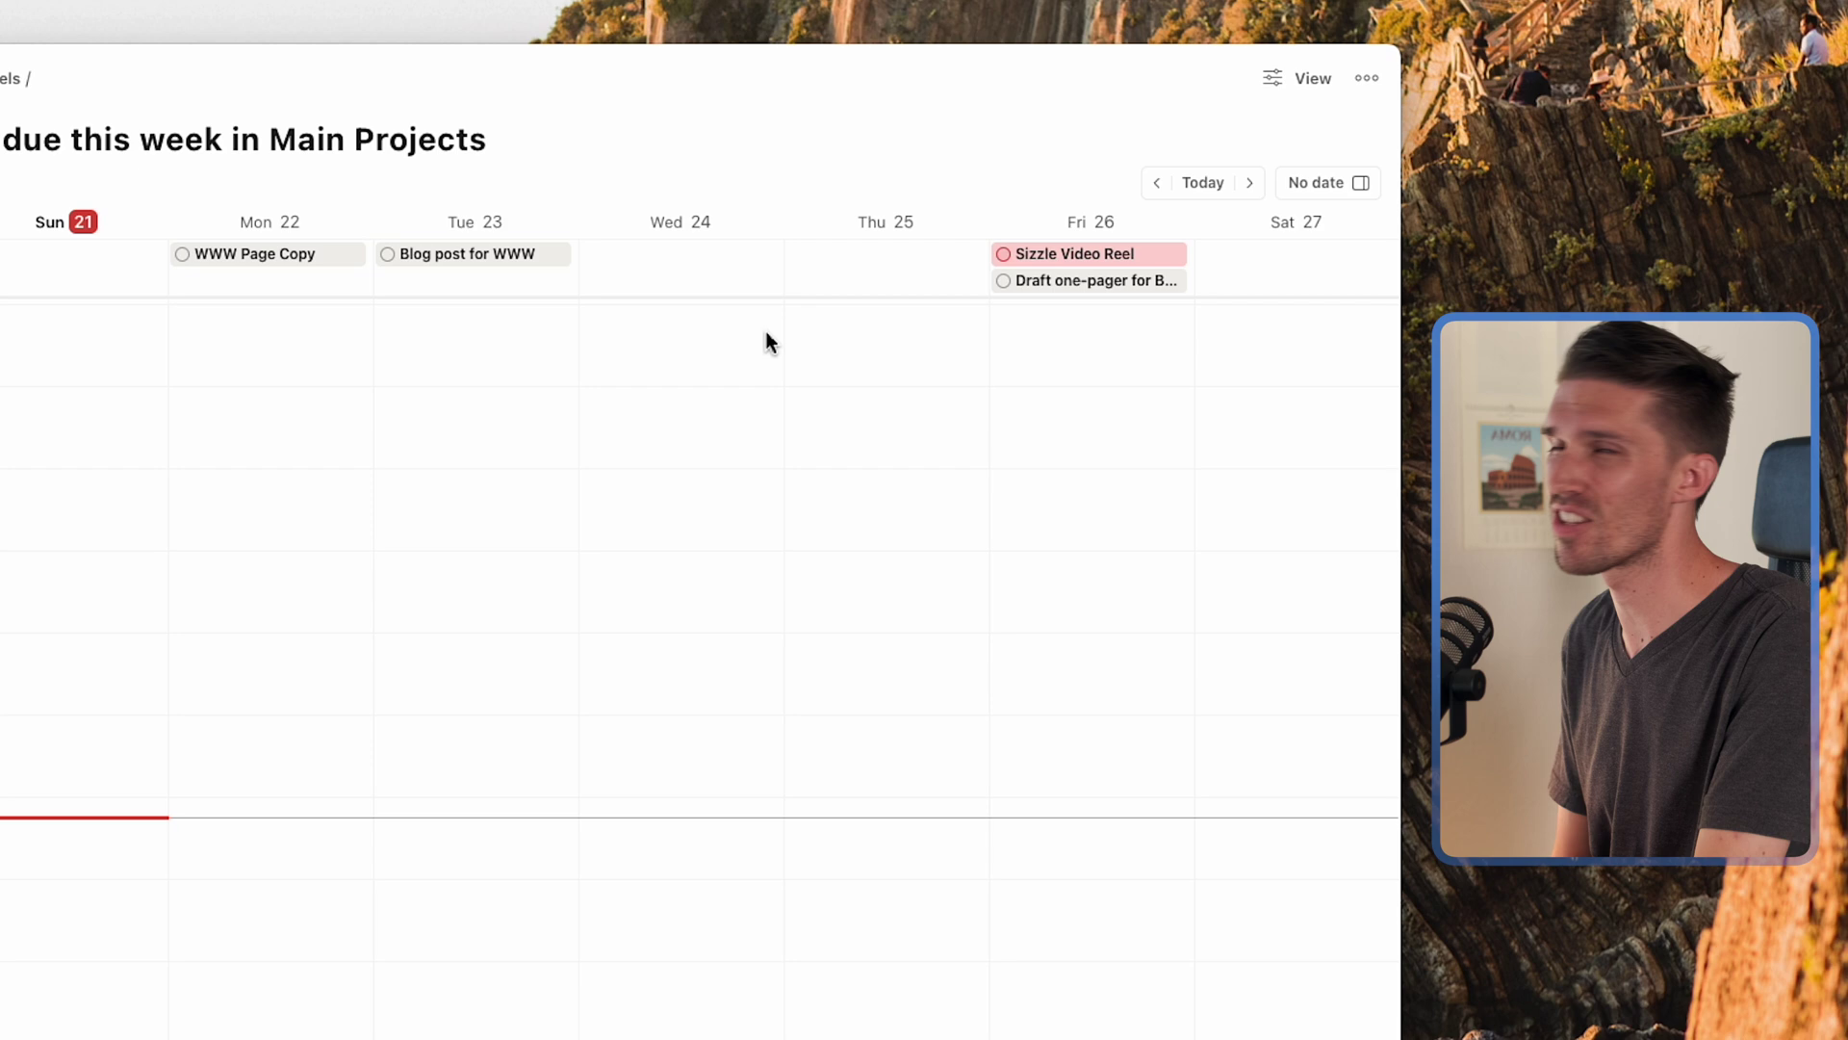